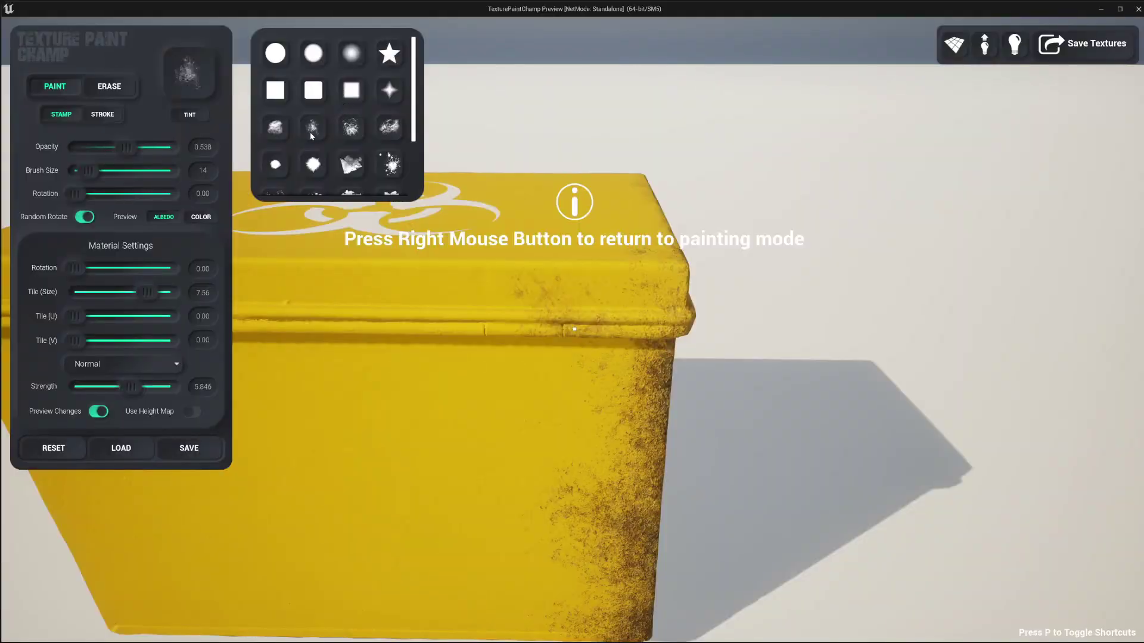
Switch to the cloudy smudge brush at size 19 and return to painting mode on the yellow container
left_click(276, 126)
scroll(544, 290, "up", 1)
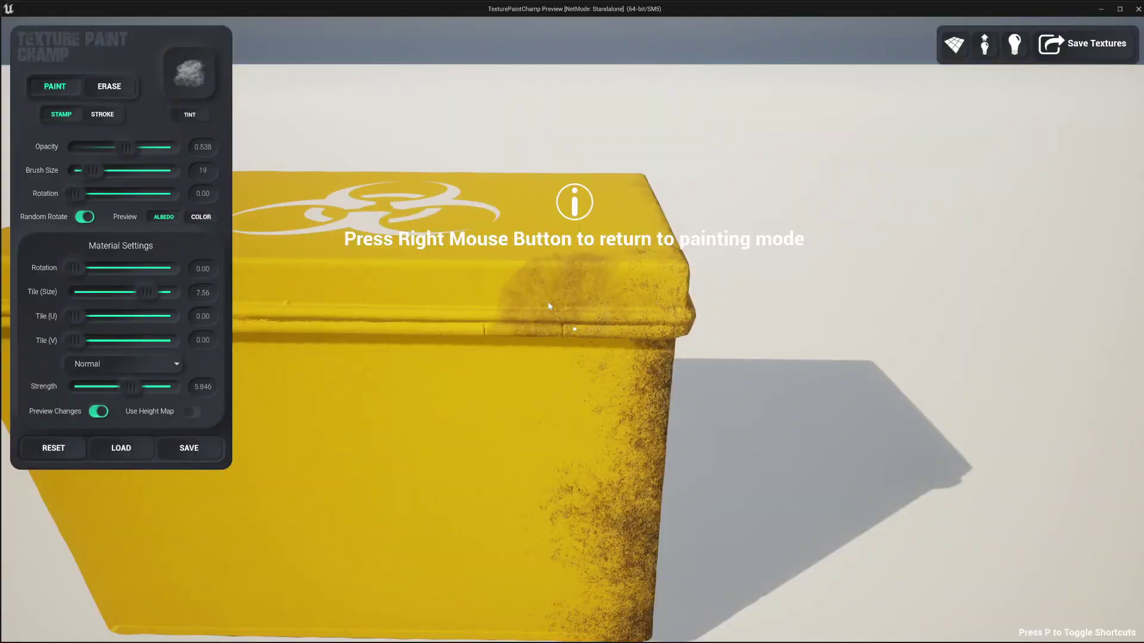
right_click(544, 290)
right_click_drag(574, 329, 574, 329)
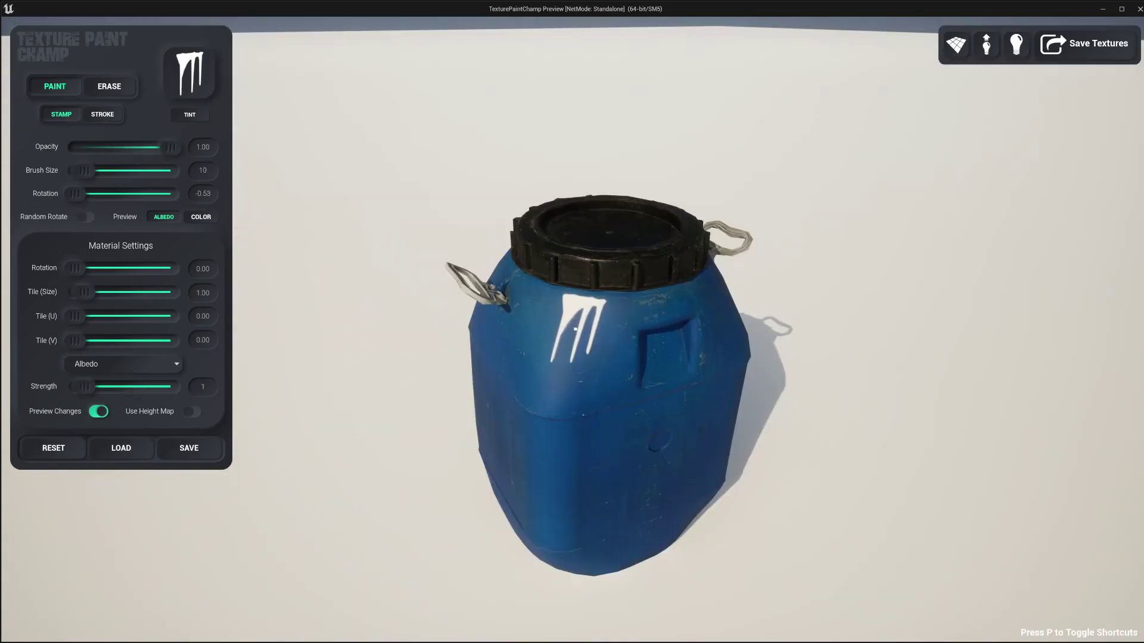
Stamp a white paint drip onto the front of the blue barrel just below its lid
scroll(574, 328, "up", 1)
right_click_drag(574, 328, 574, 329)
scroll(574, 328, "down", 1)
left_click(574, 329)
scroll(574, 329, "down", 3)
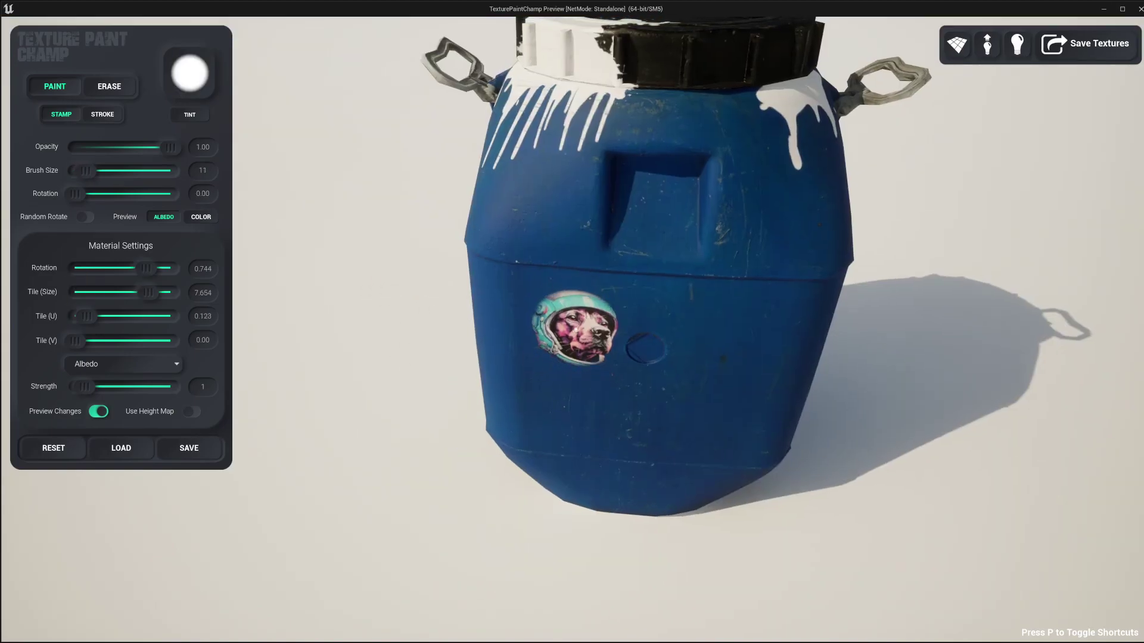
right_click_drag(576, 329, 576, 329)
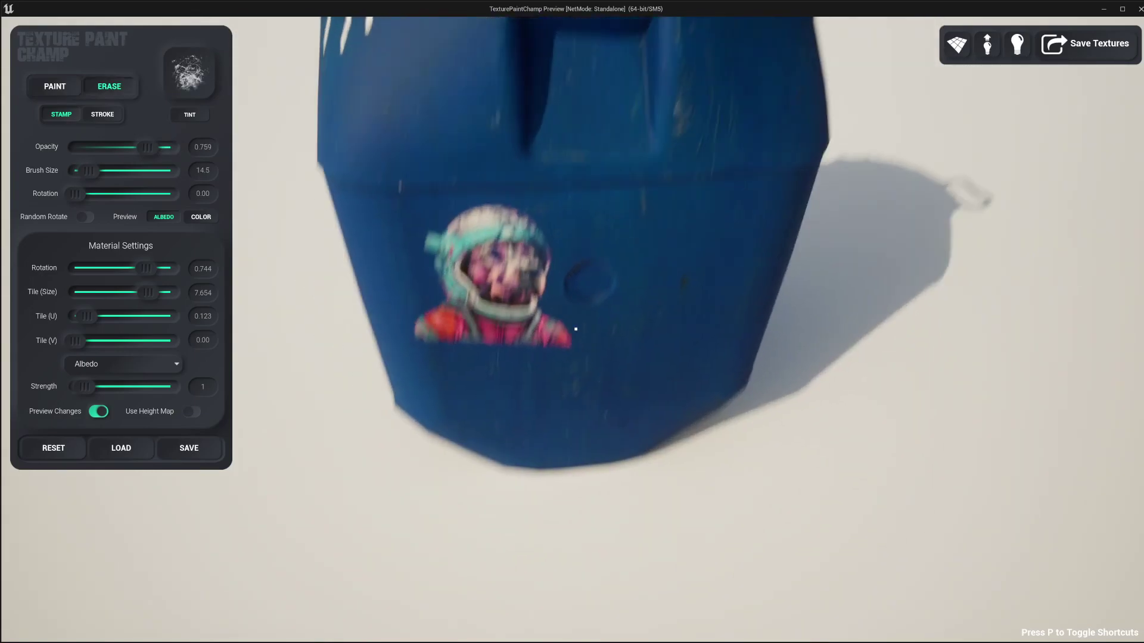
right_click_drag(575, 329, 575, 329)
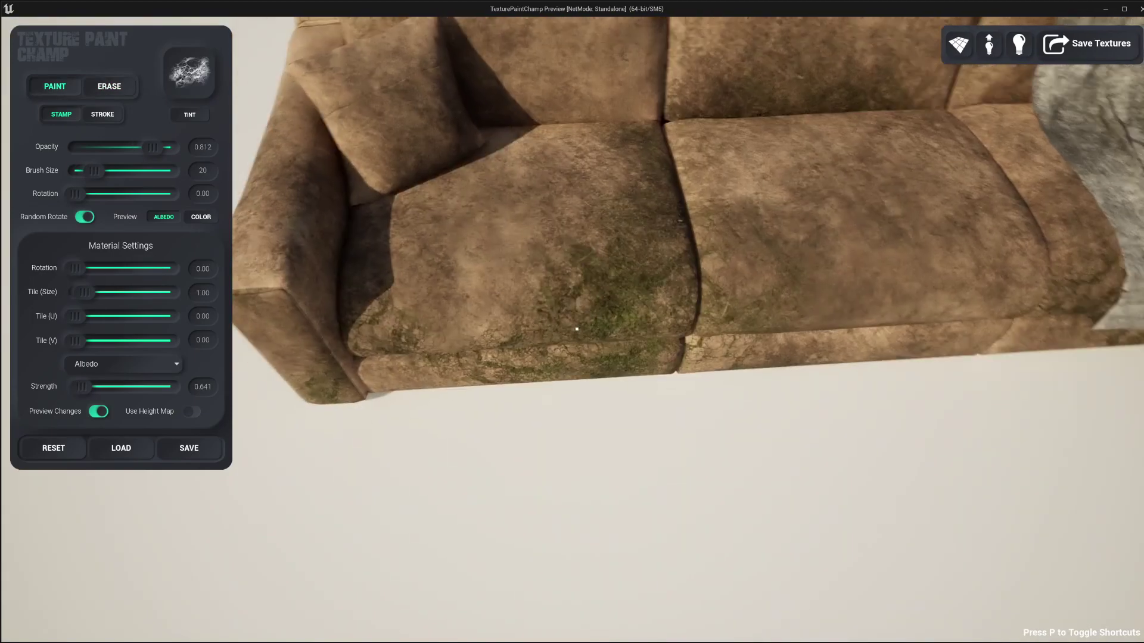
right_click_drag(576, 329, 576, 329)
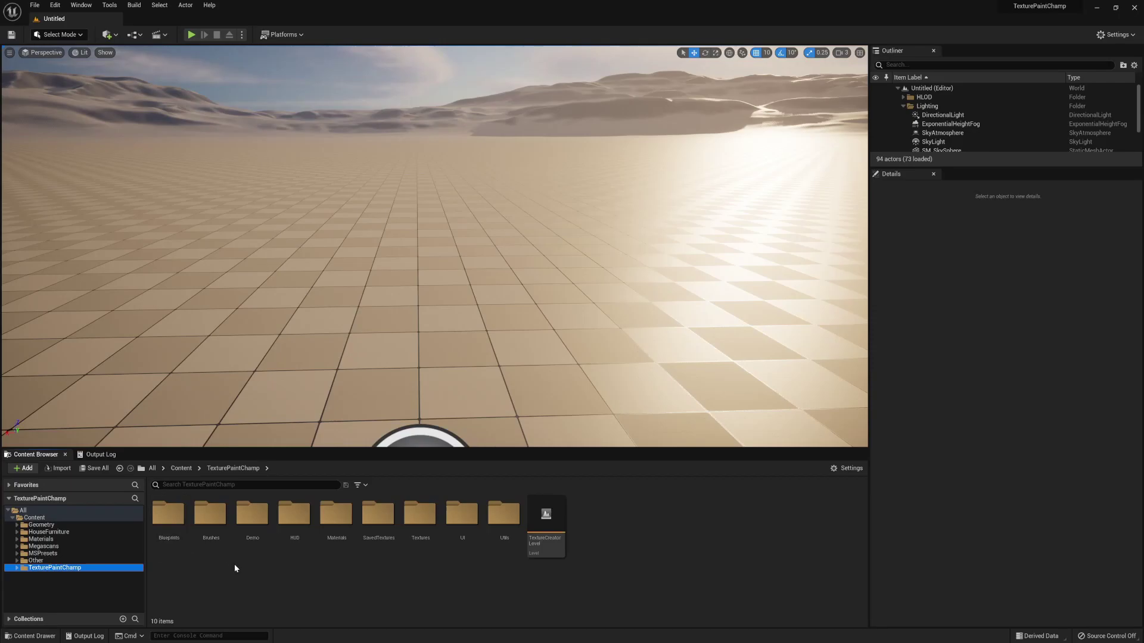
Look up "uv" in the project settings and check the Support UV From Hit Results option under Physics
left_click(55, 5)
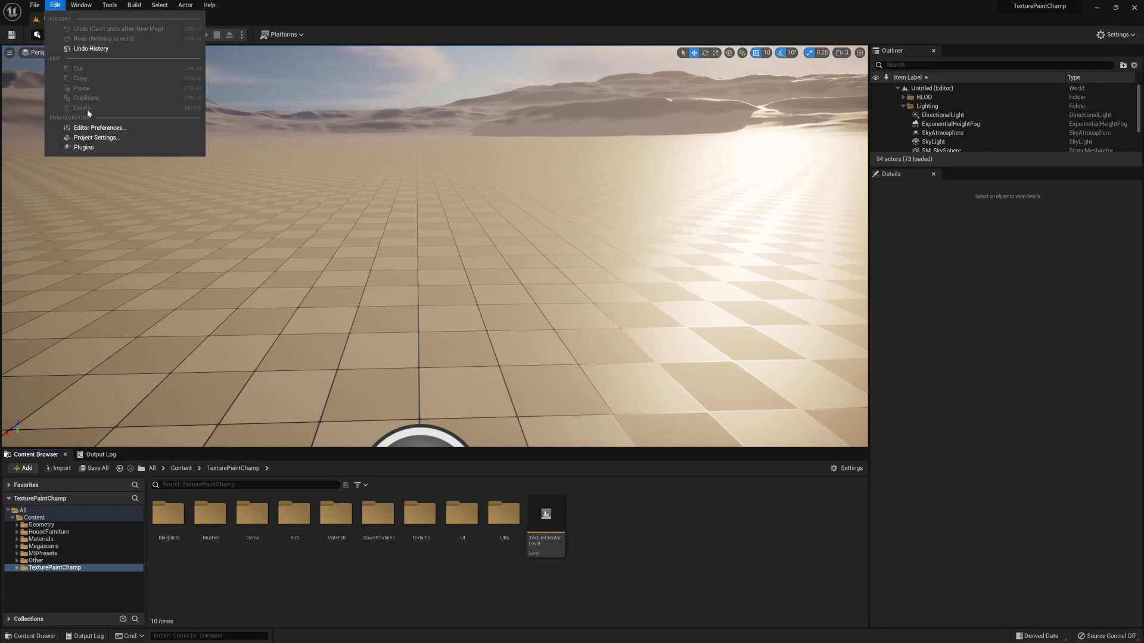
left_click(98, 138)
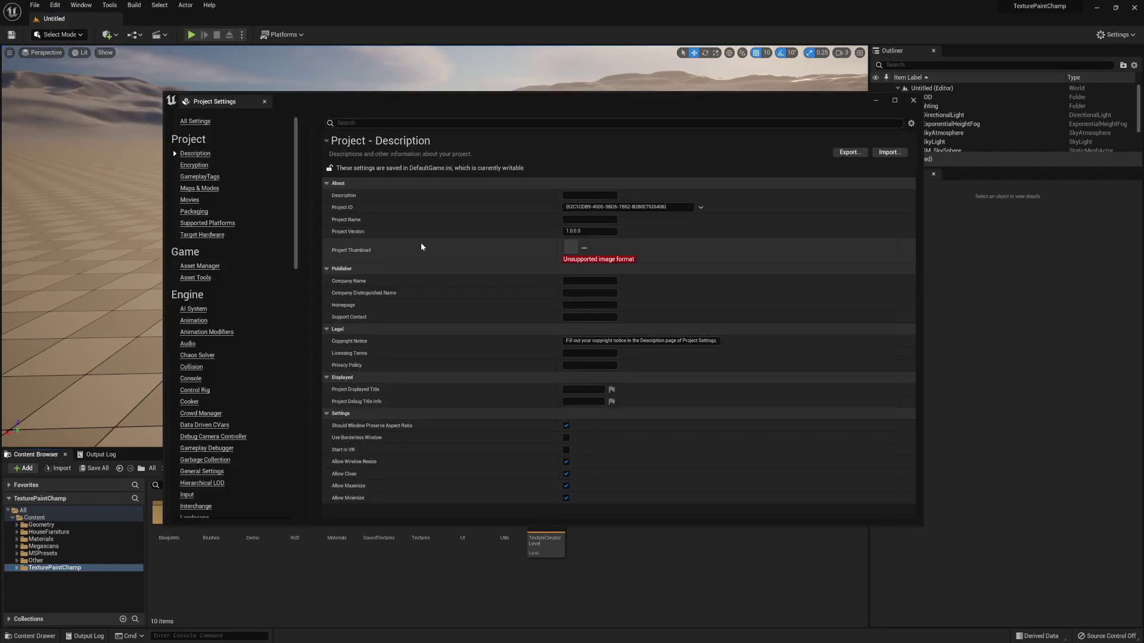
type("uv")
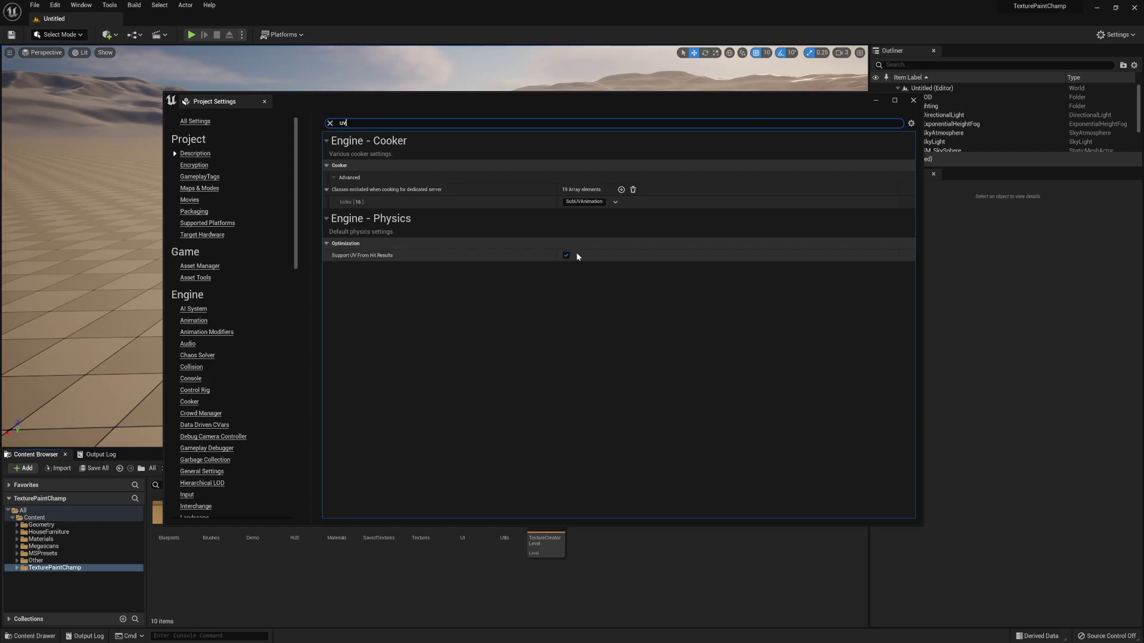
left_click(914, 100)
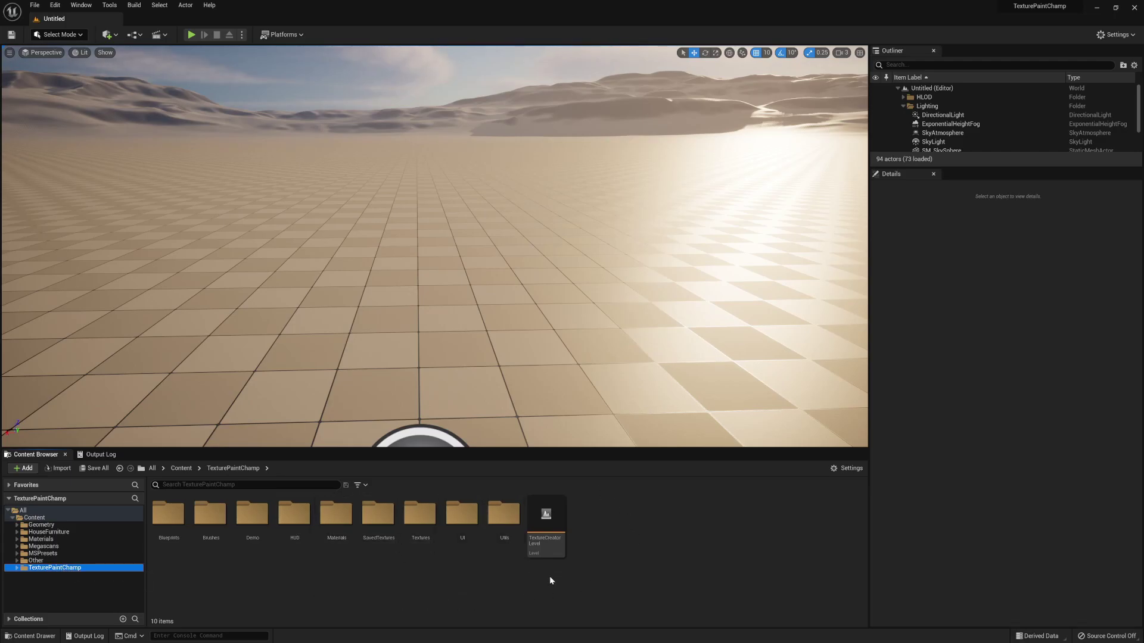
Open TextureCreatorLevel and place the SM_Sofa_A1 mesh from the HouseFurniture folder in it
double_click(546, 513)
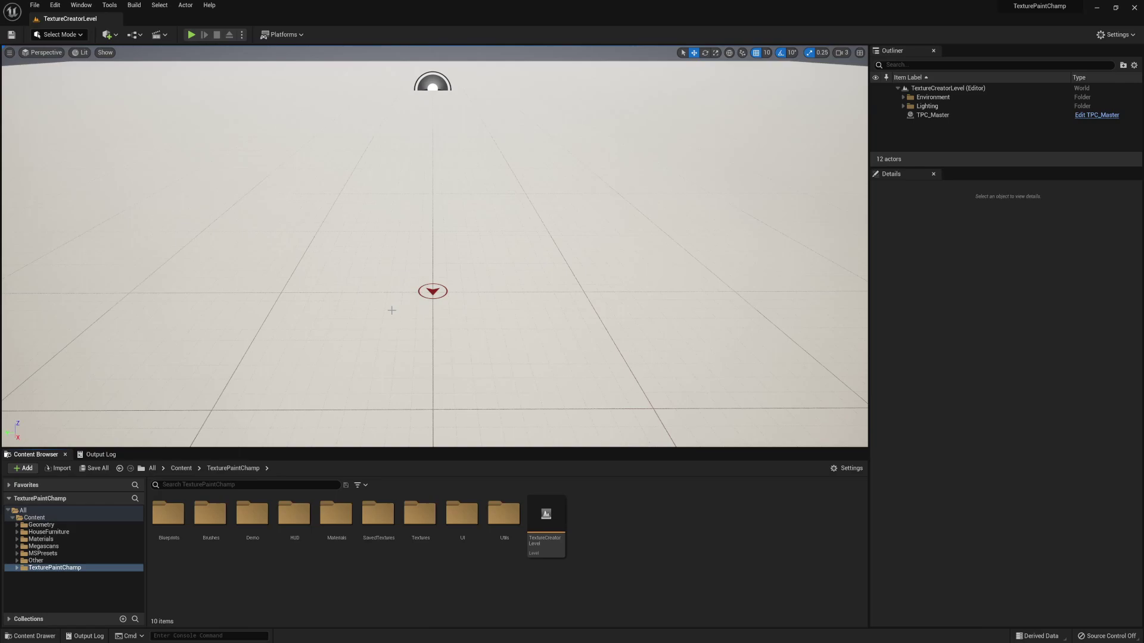
left_click(55, 568)
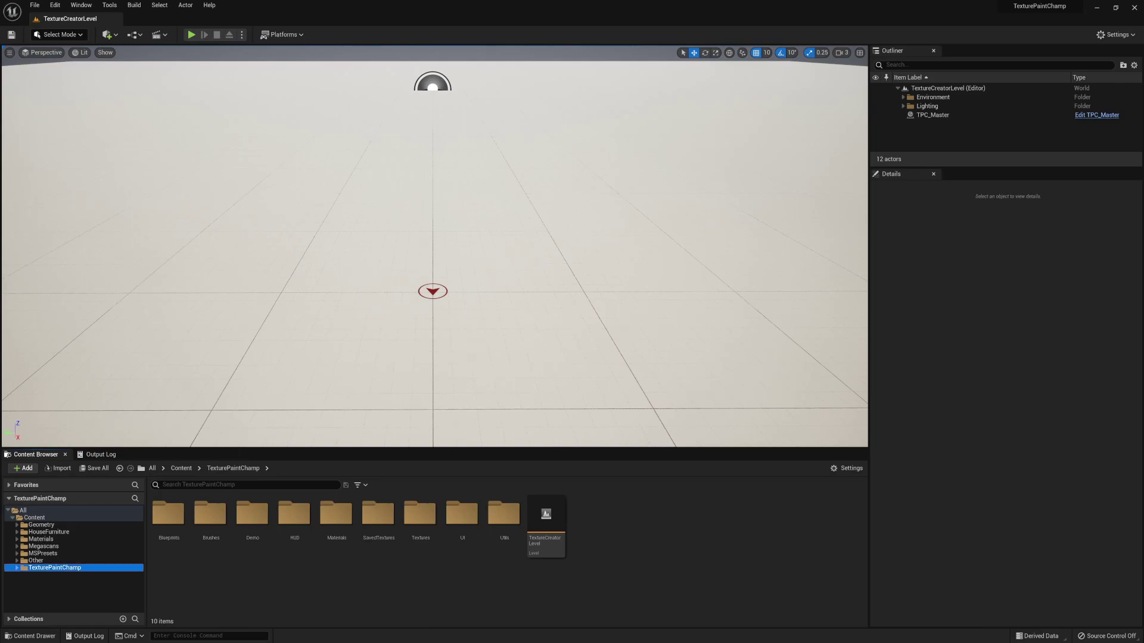
left_click(68, 533)
left_click(194, 486)
type("sofa")
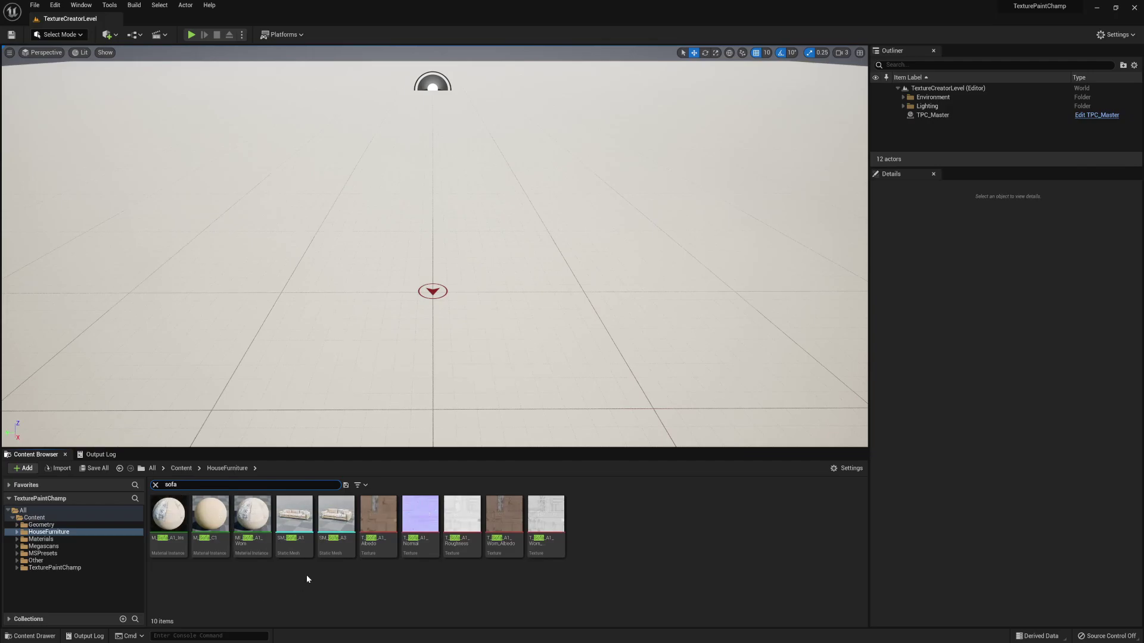
left_click_drag(294, 516, 411, 246)
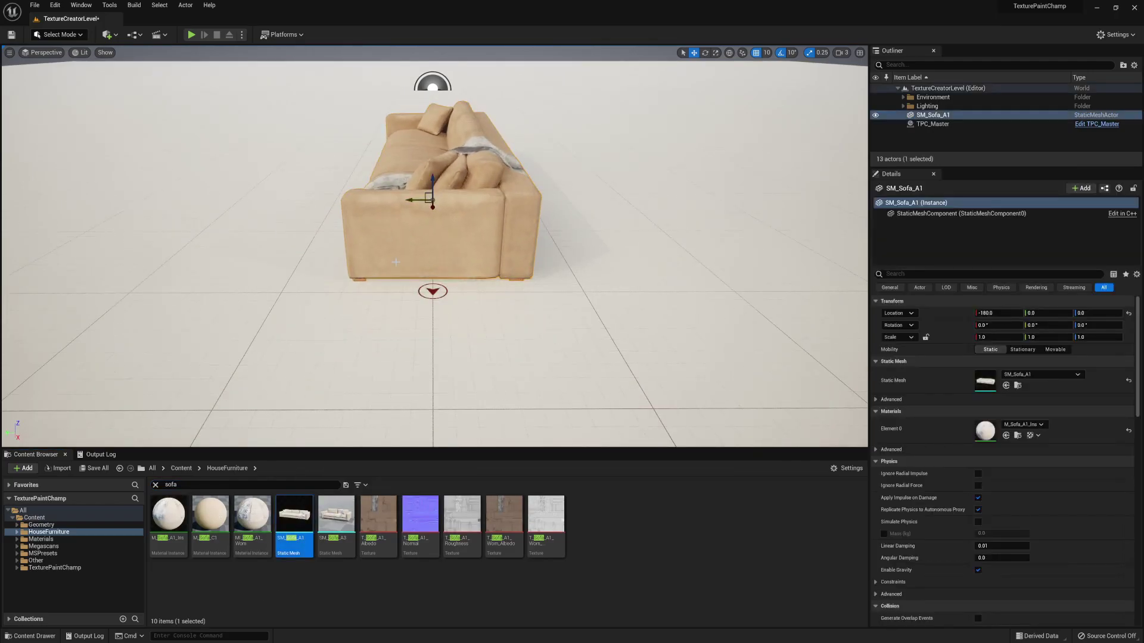
Rotate the sofa to -90° about Z and move it to X -10 so its front faces the camera
key("e")
left_click_drag(452, 207, 435, 310)
key("w")
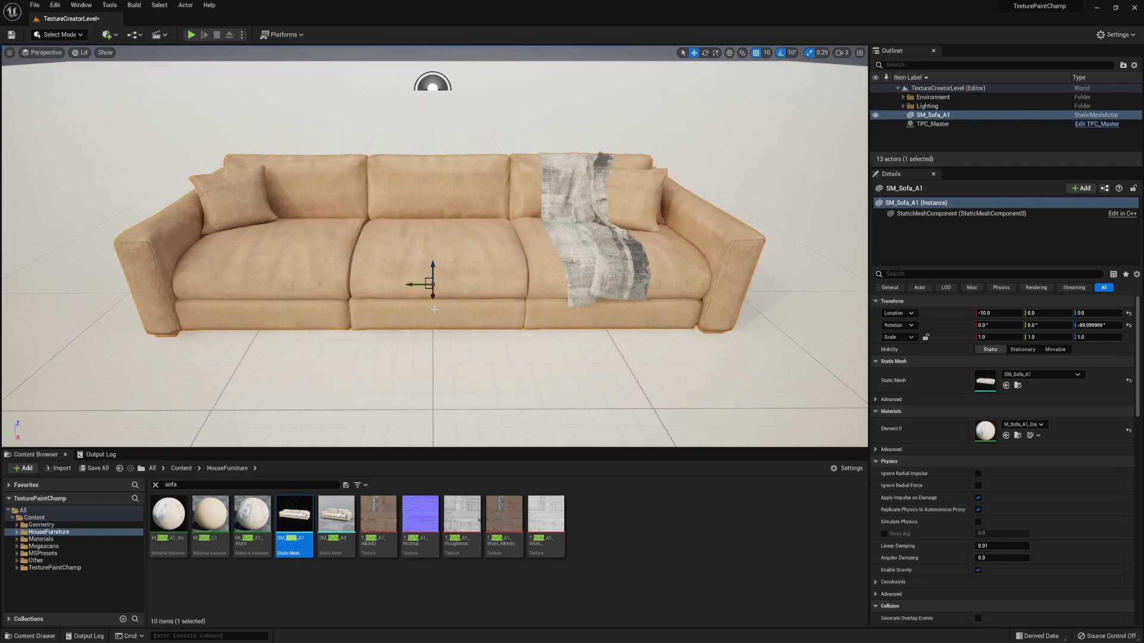
left_click(119, 469)
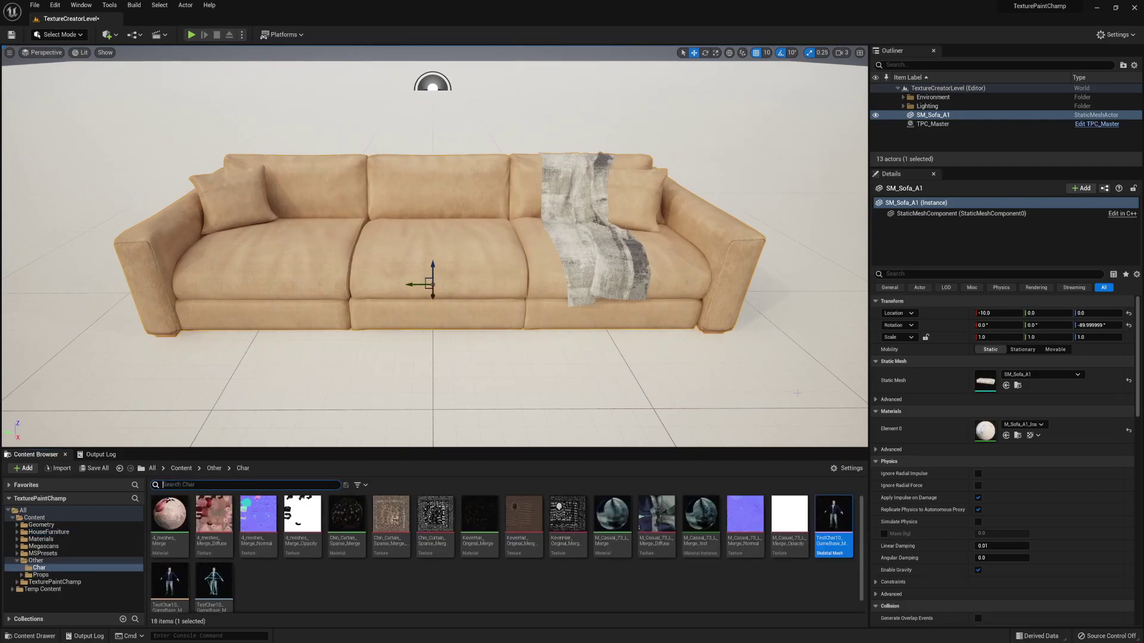
double_click(840, 522)
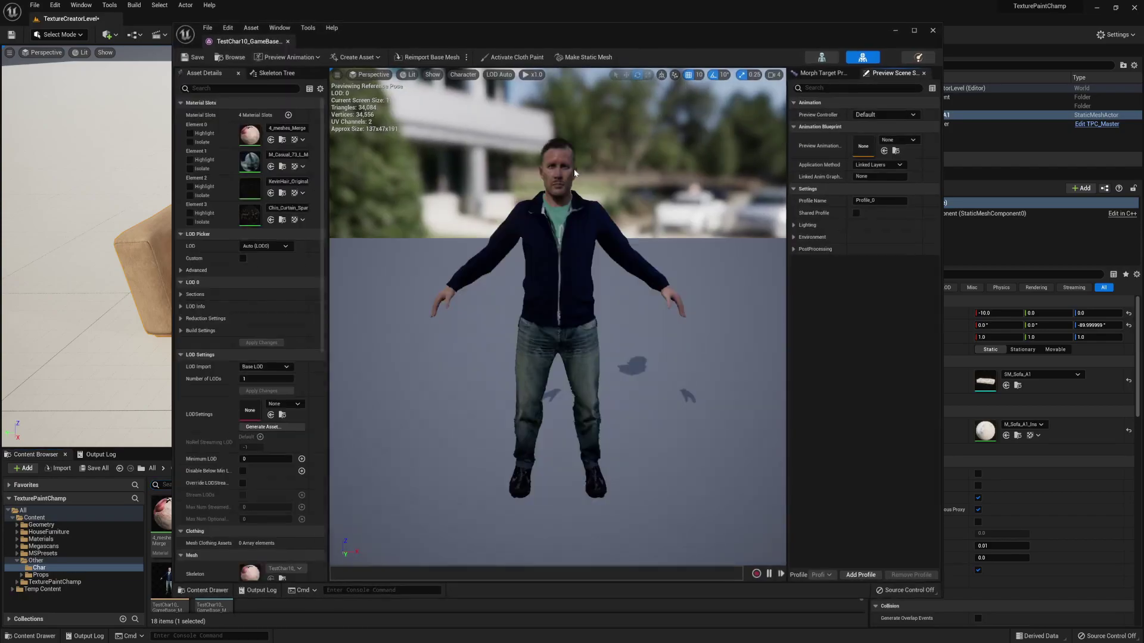
left_click(579, 61)
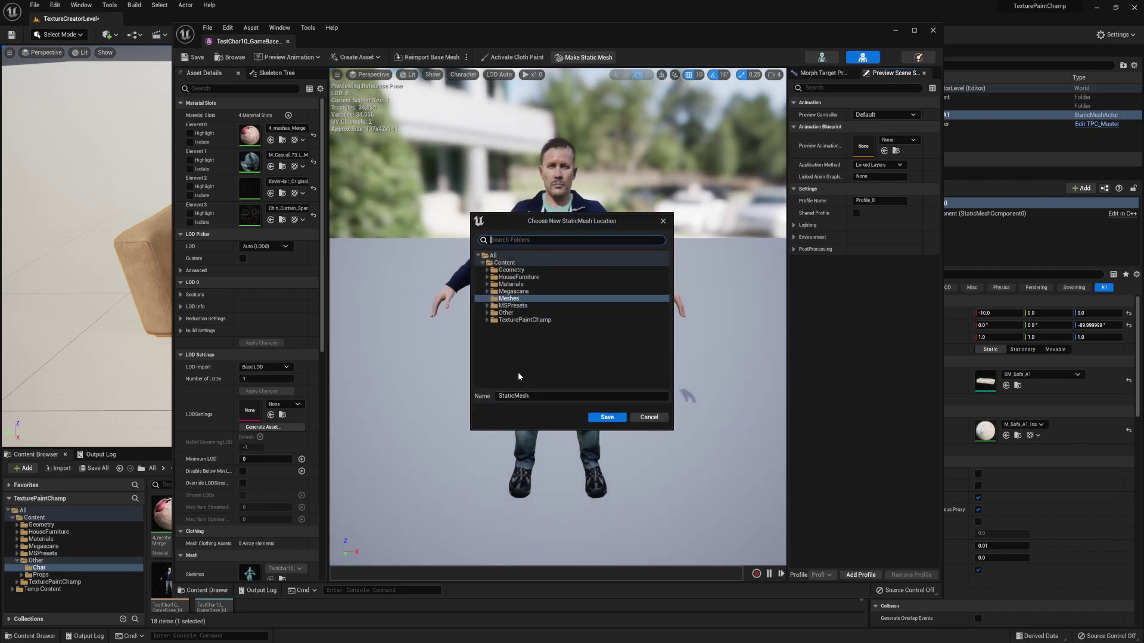
left_click(636, 417)
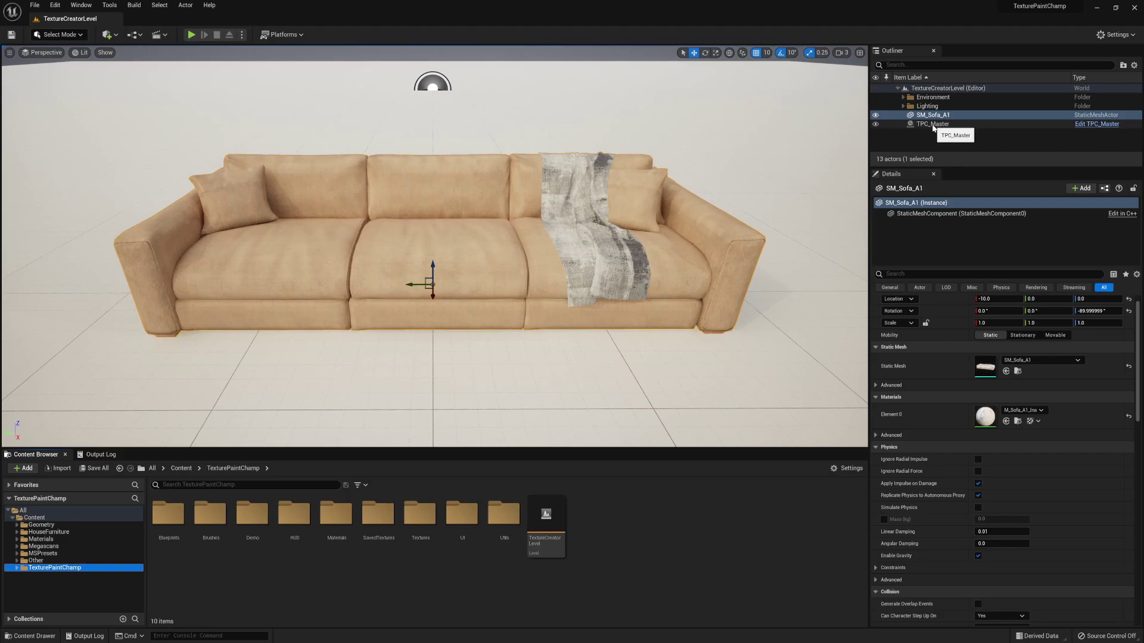
Assign the sofa in the level as the Static Mesh to Paint of TPC_Master
left_click(933, 124)
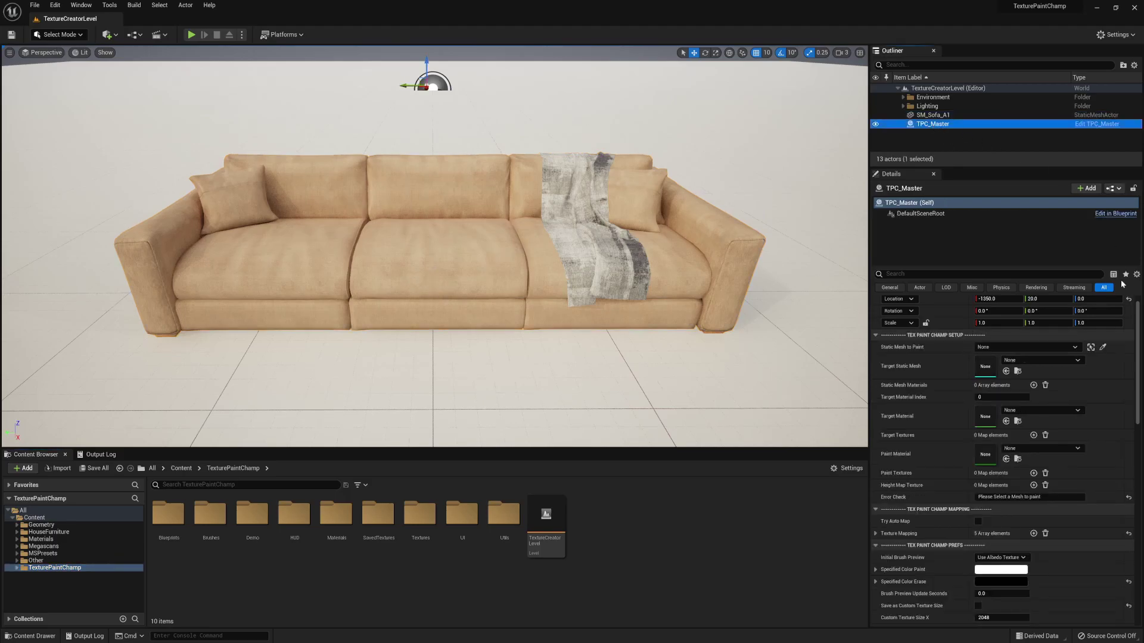
scroll(1060, 316, "up", 1)
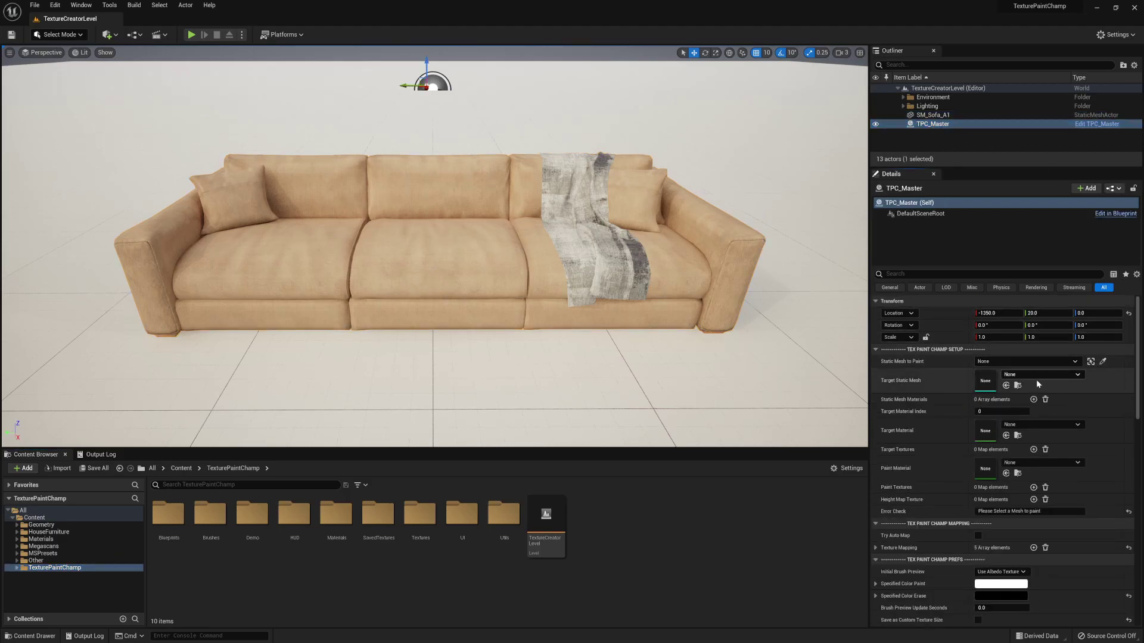
scroll(1035, 379, "down", 2)
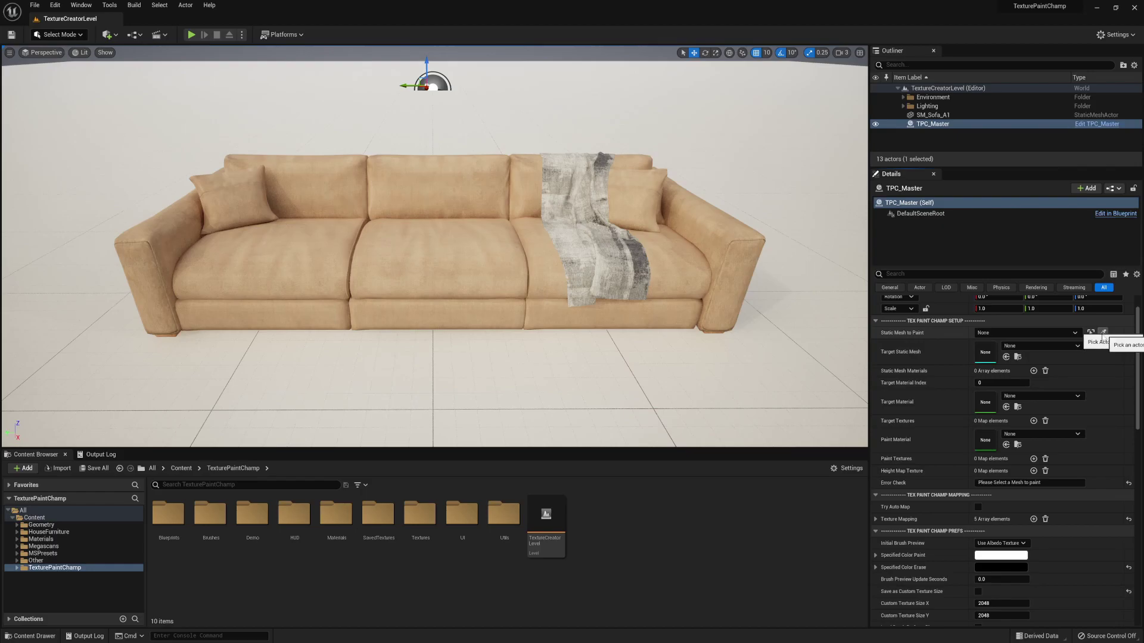
left_click(483, 271)
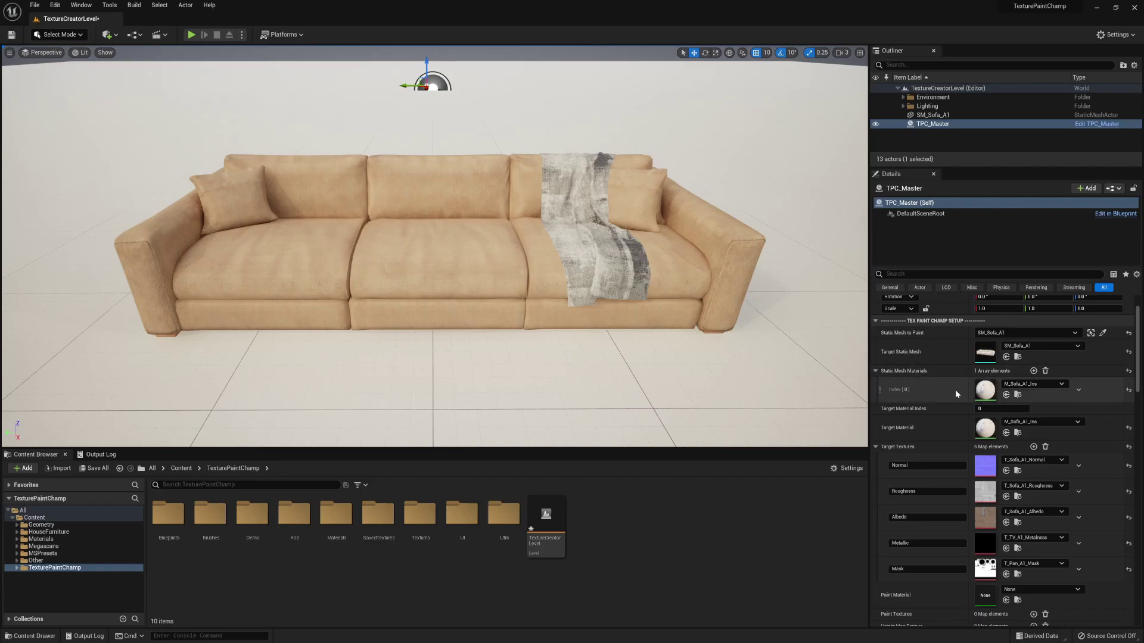
scroll(940, 431, "down", 2)
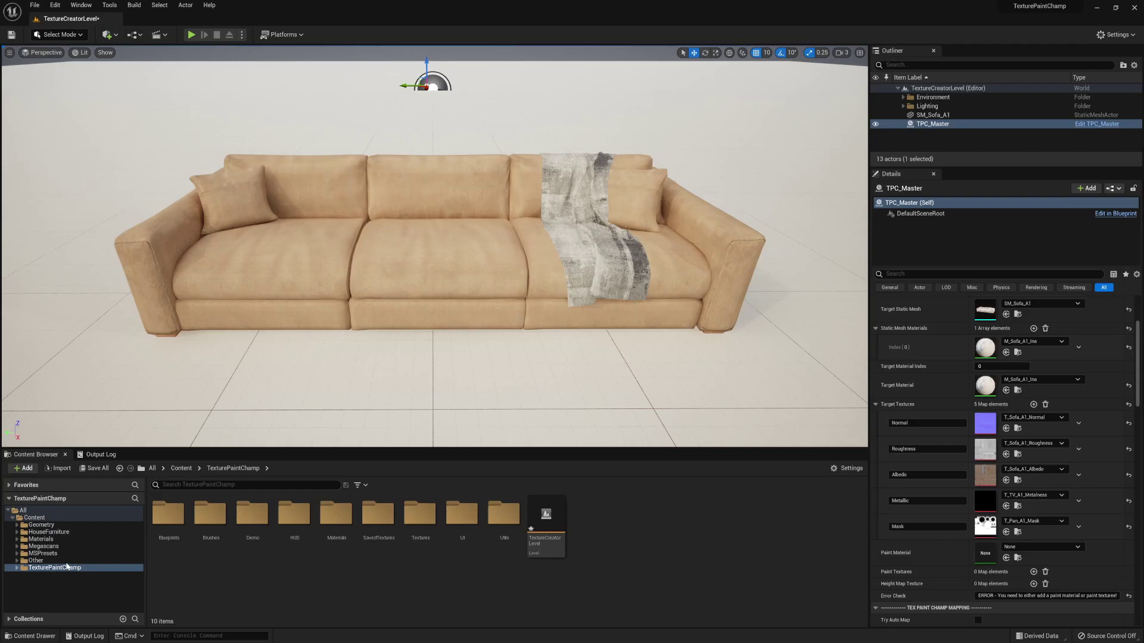
Place Char_StaticMesh from the Other folder in front of the sofa and assign it as TPC_Master's Static Mesh to Paint
left_click(36, 560)
left_click_drag(252, 513, 448, 395)
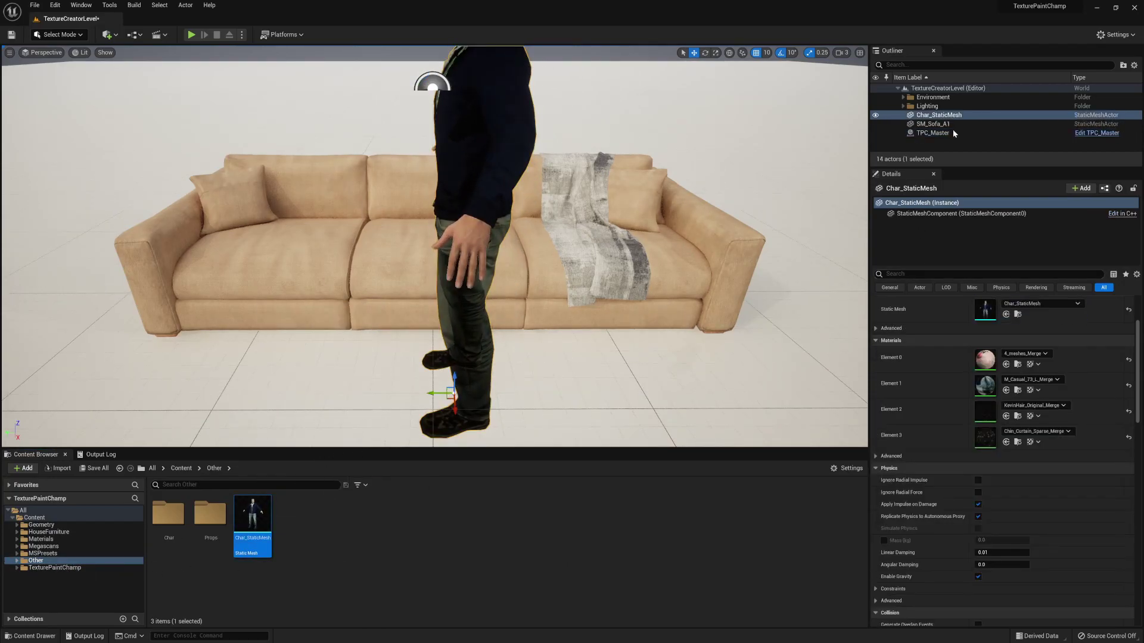
left_click(933, 134)
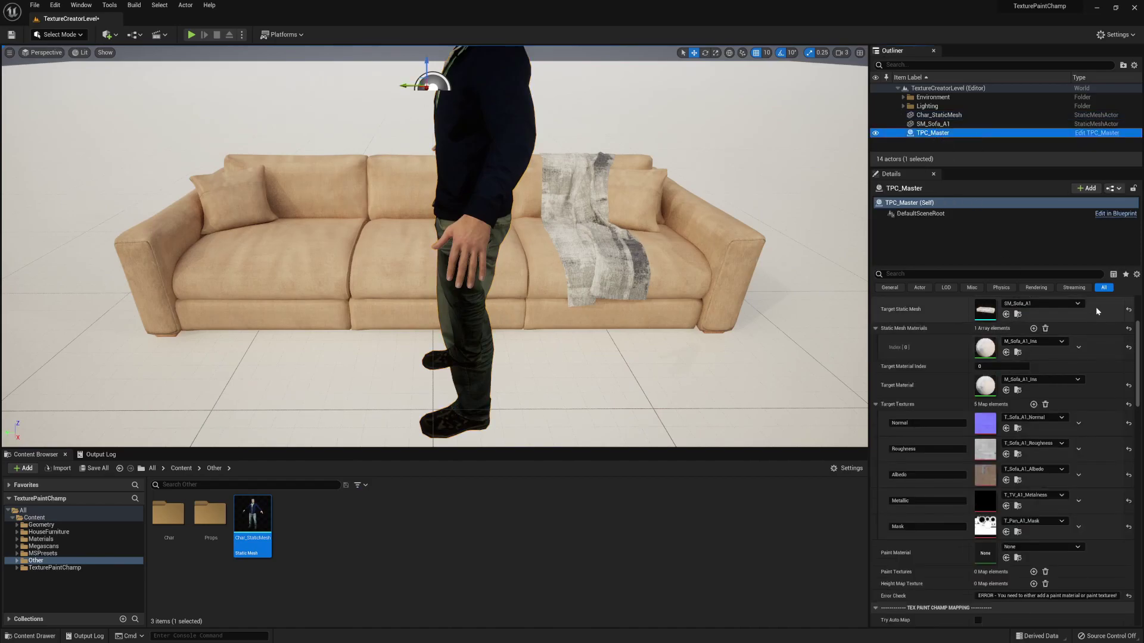
scroll(1092, 319, "up", 5)
left_click(1102, 362)
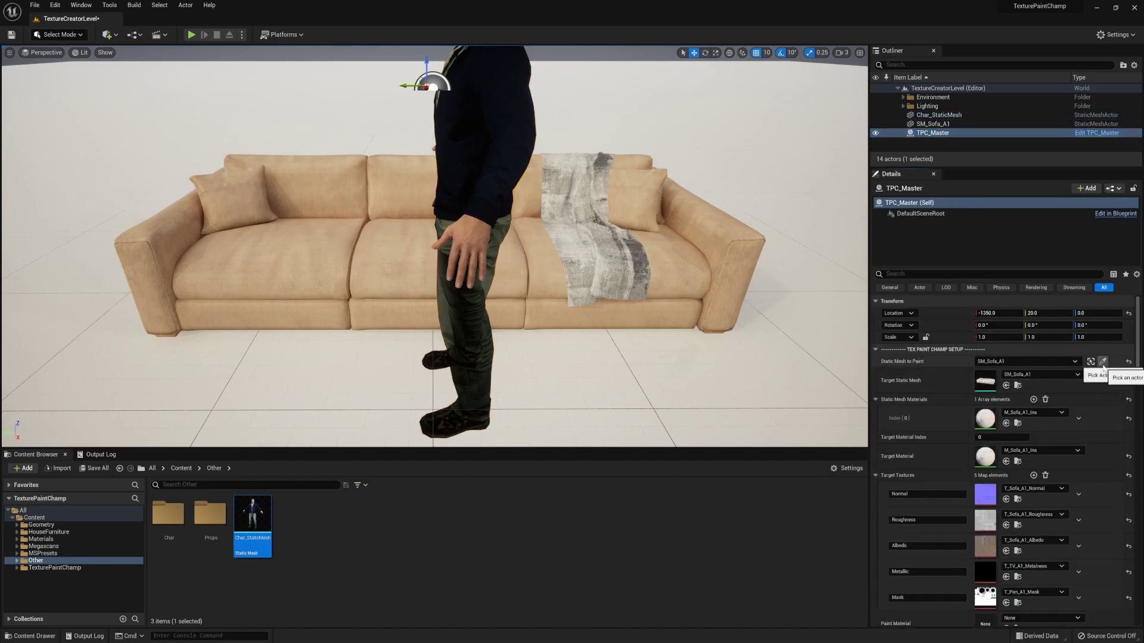
left_click(489, 145)
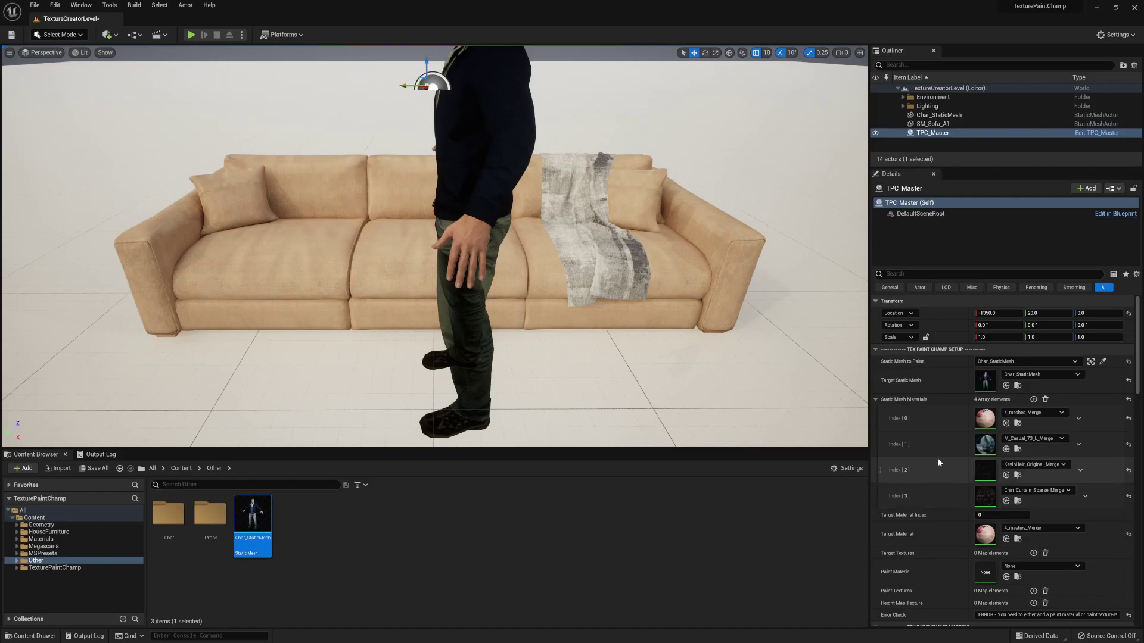
Set TPC_Master's Target Material Index to 1 to target the character's M_Casual material
scroll(938, 462, "down", 1)
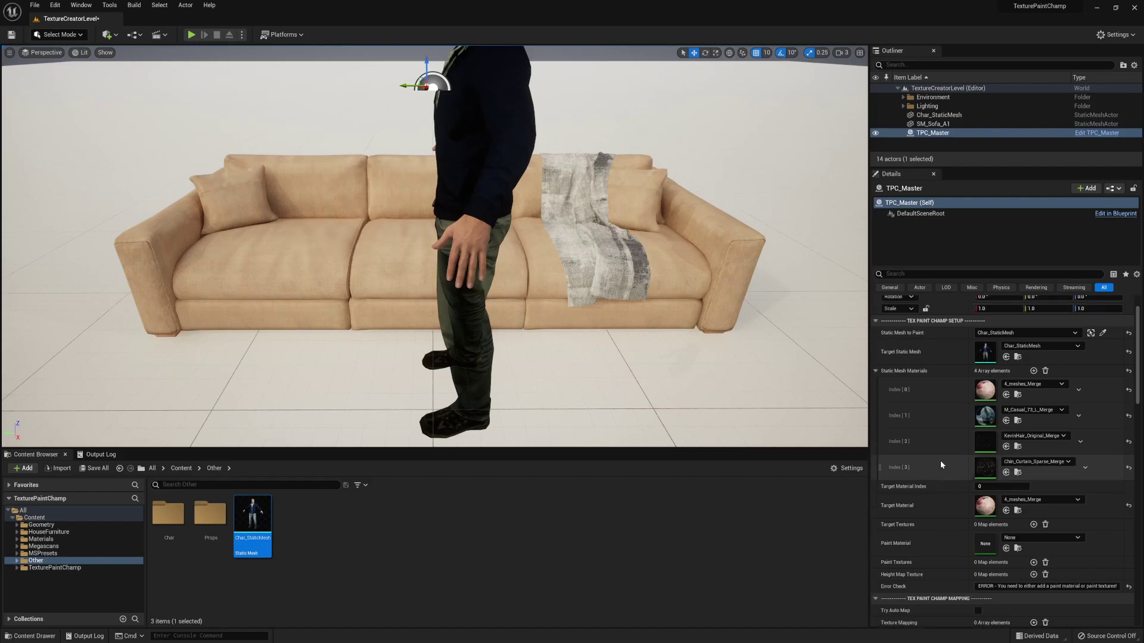
left_click(980, 487)
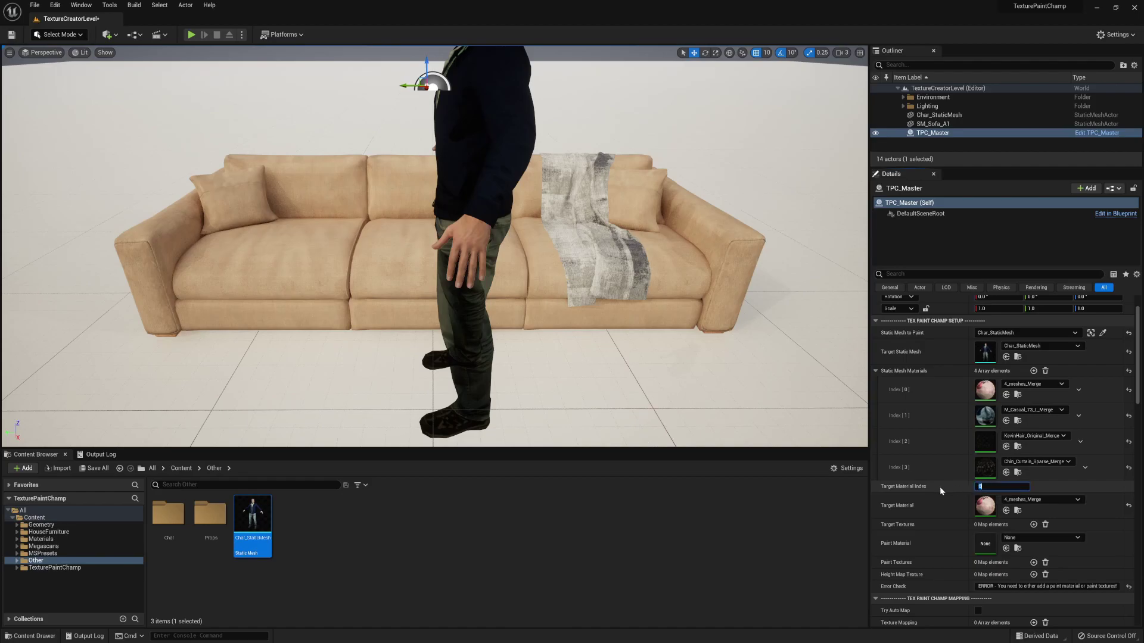
type("1")
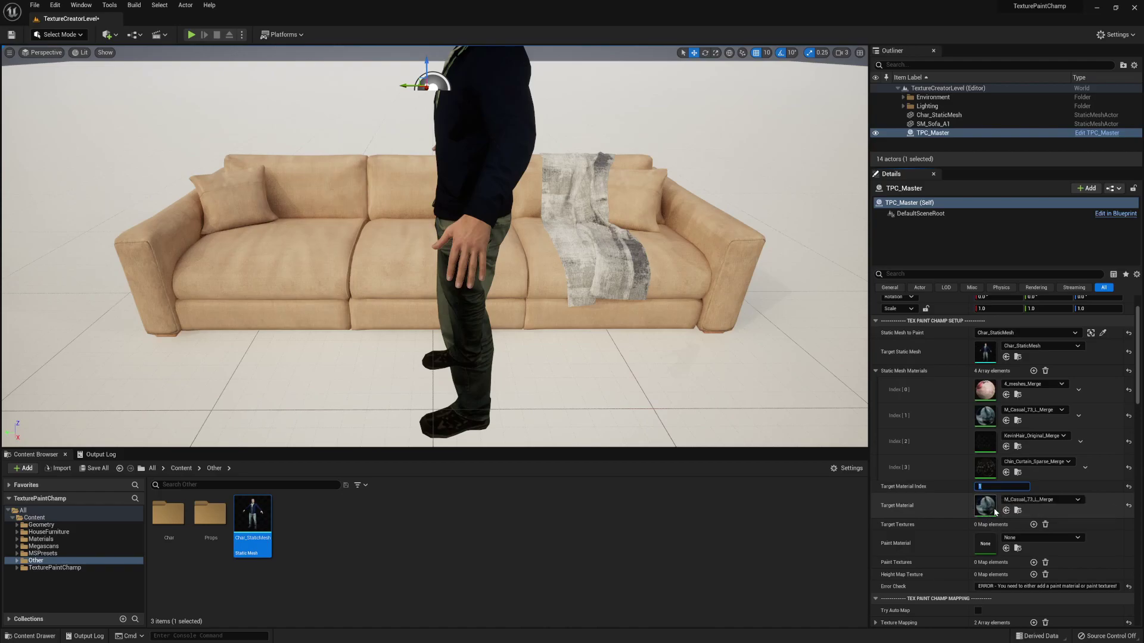
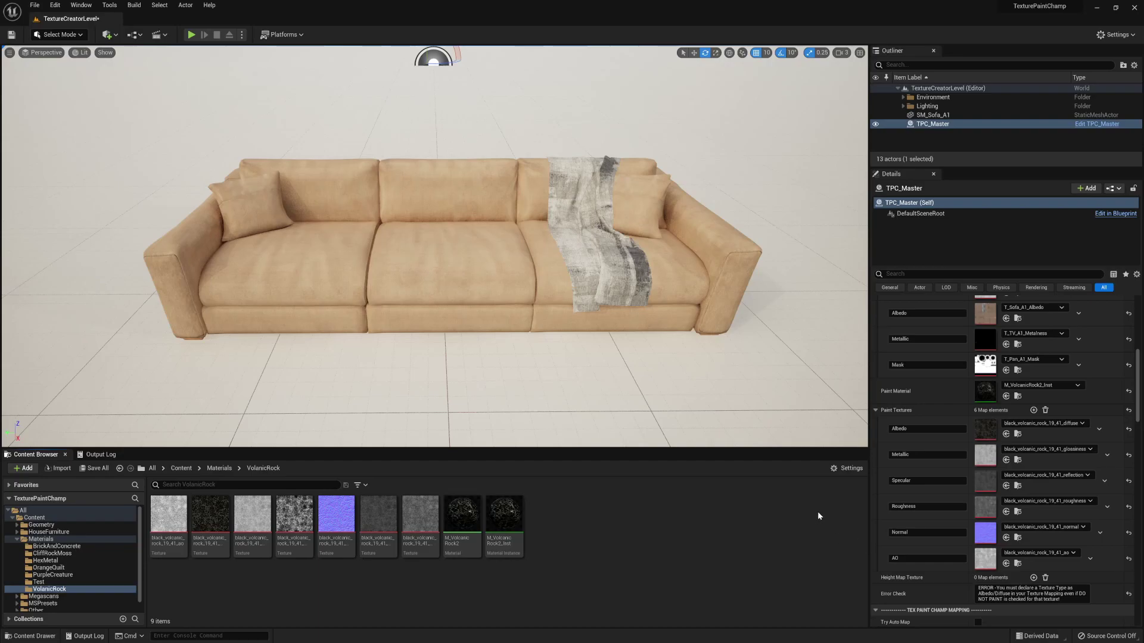
Clear TPC_Master's Paint Material and Paint Textures, and add the black volcanic rock diffuse texture to Paint Textures as Albedo
left_click(1127, 391)
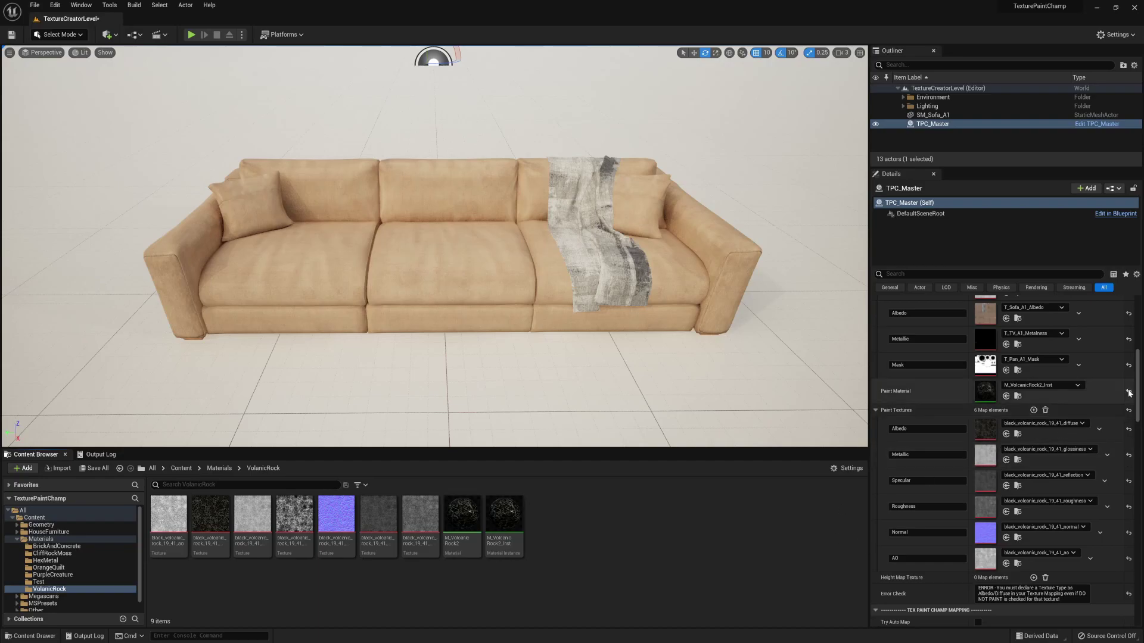
left_click(1045, 411)
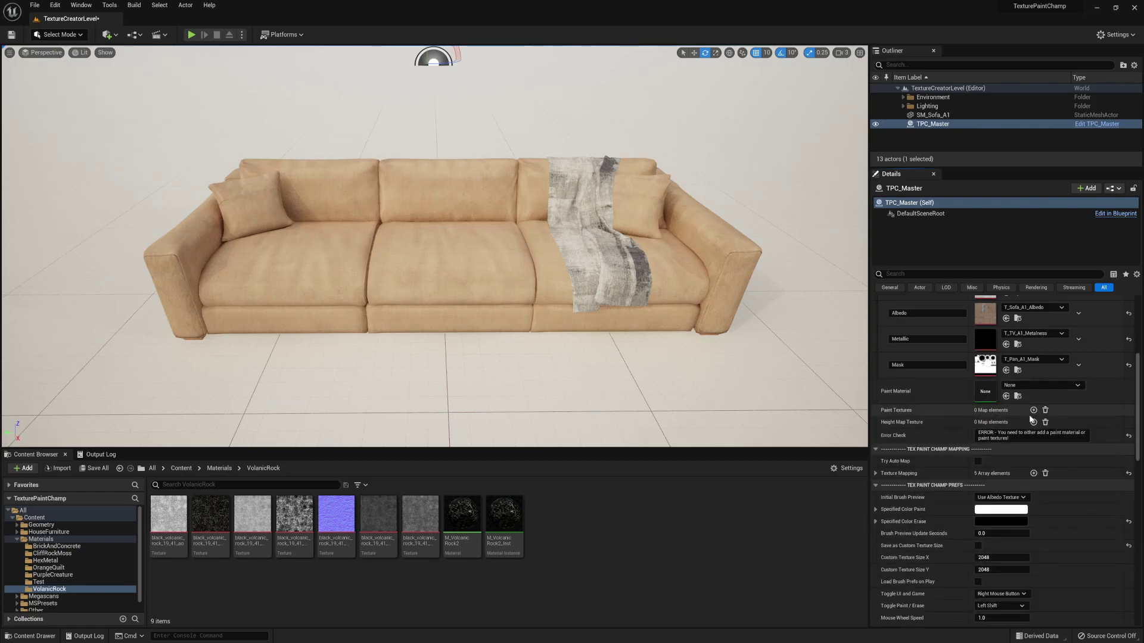
left_click(1034, 410)
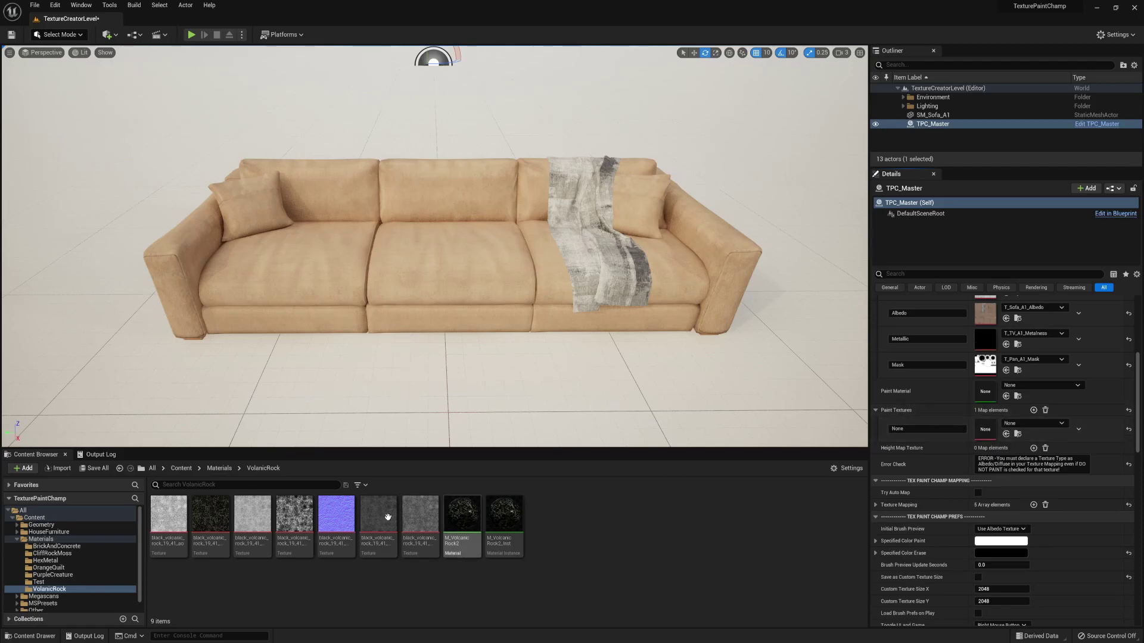
mouse_move(210, 513)
left_mouse_down()
mouse_move(740, 468)
mouse_move(989, 423)
left_mouse_up()
left_click(927, 429)
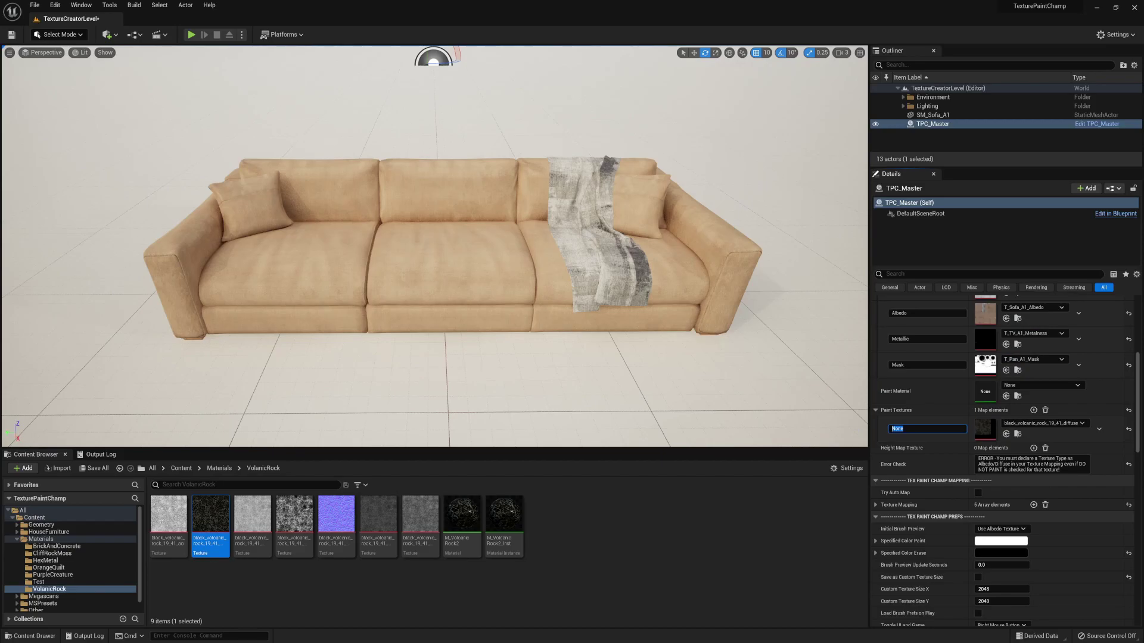
type("Albedo")
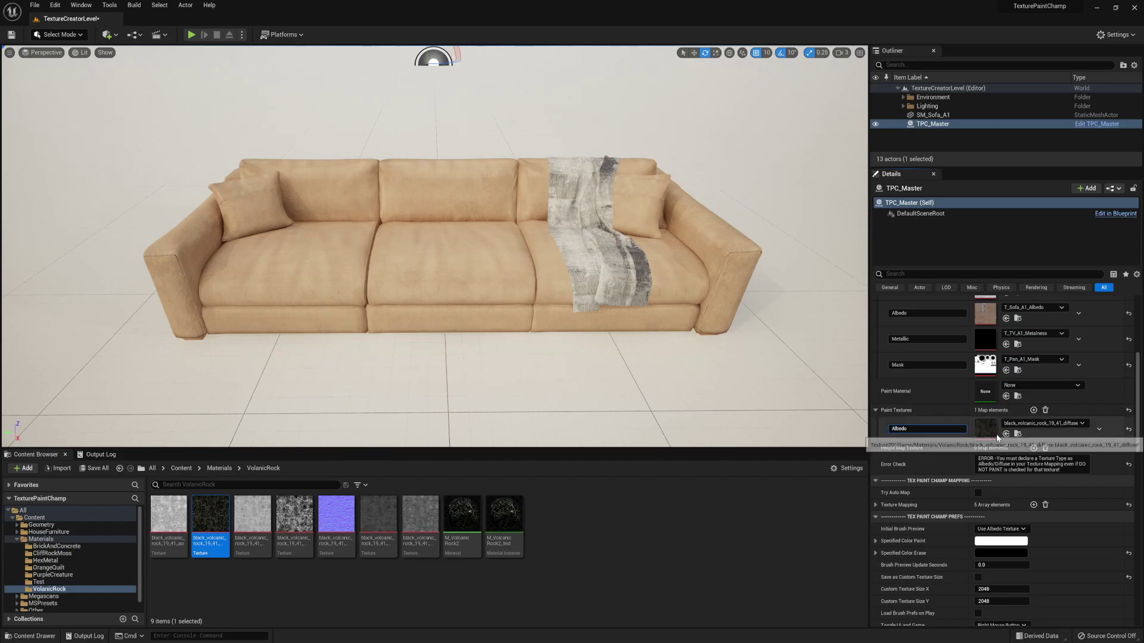
Add a second Paint Textures entry named Normal using the black volcanic rock normal texture
left_click(1033, 409)
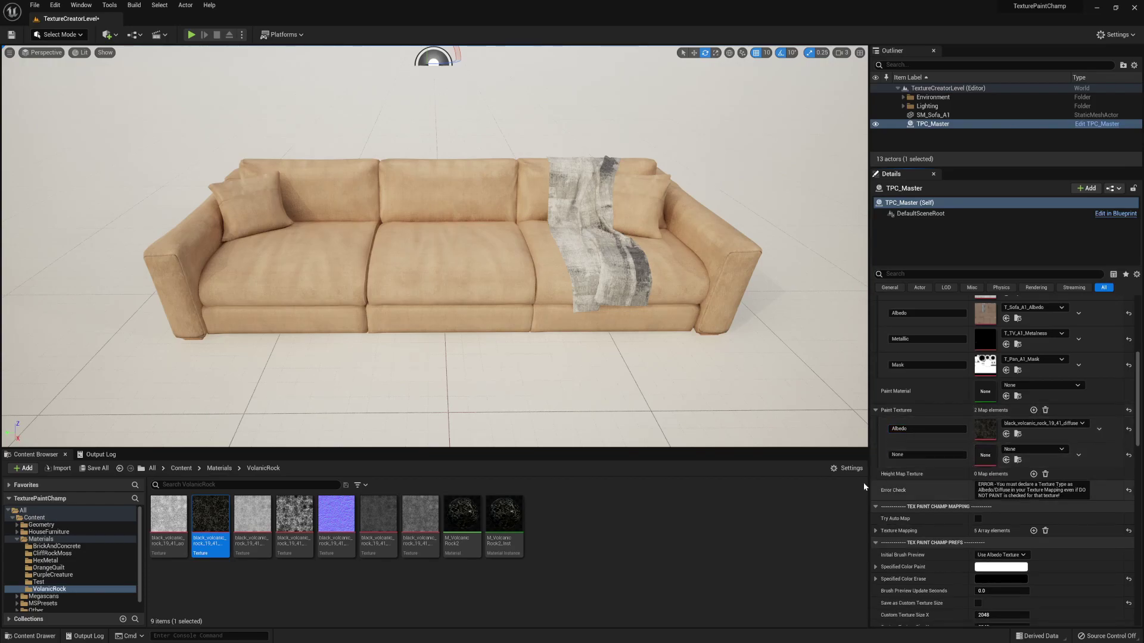
left_click_drag(336, 514, 985, 454)
left_click(899, 455)
type("Normal")
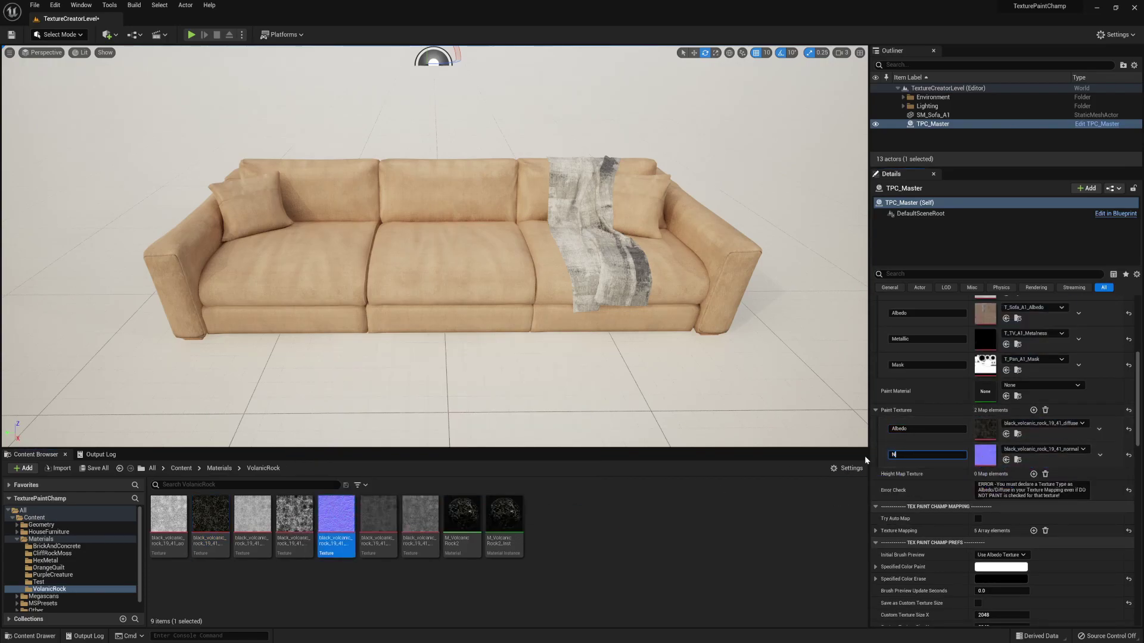
left_click(767, 498)
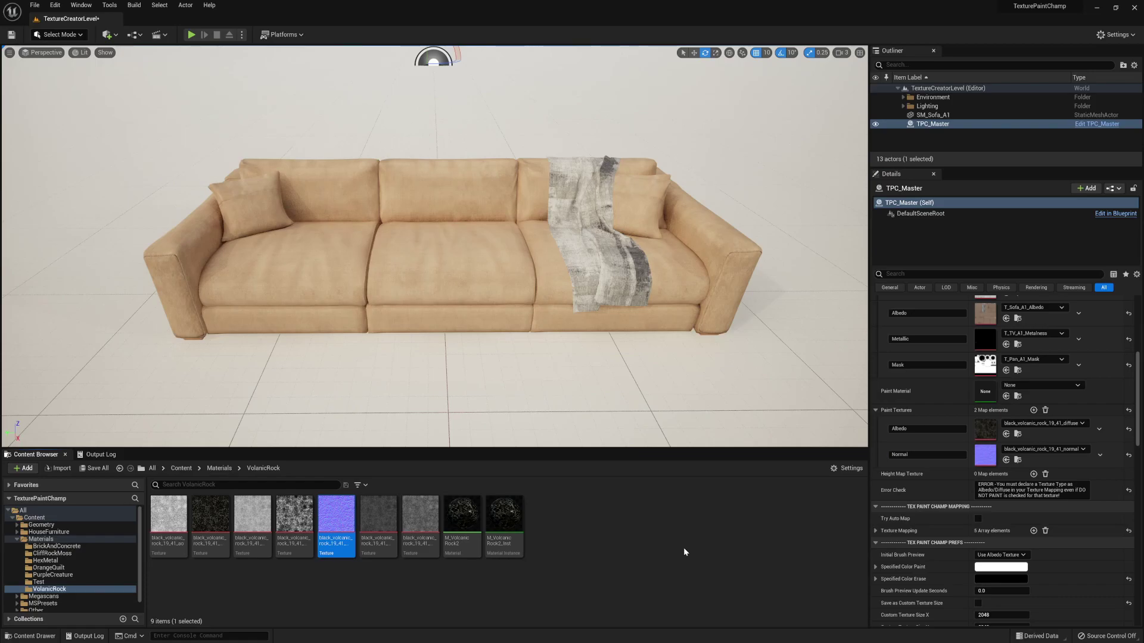
Add a third Paint Textures entry named Roughness using the black volcanic rock height texture
left_click(1033, 410)
left_click(295, 515)
left_click_drag(295, 516, 985, 481)
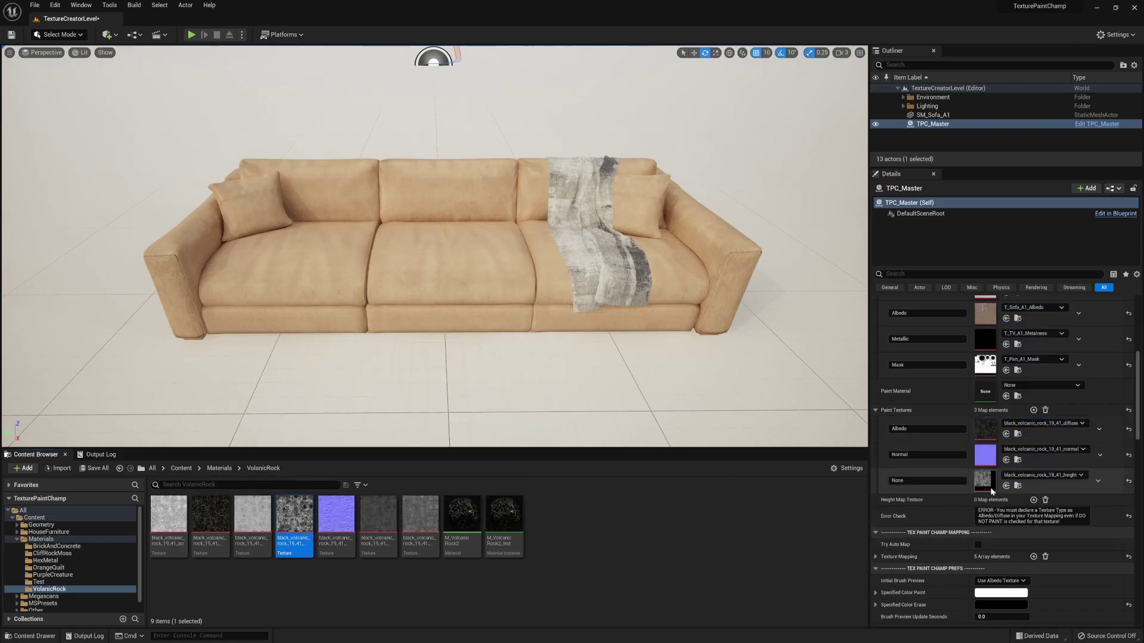
left_click(900, 480)
type("Roughness")
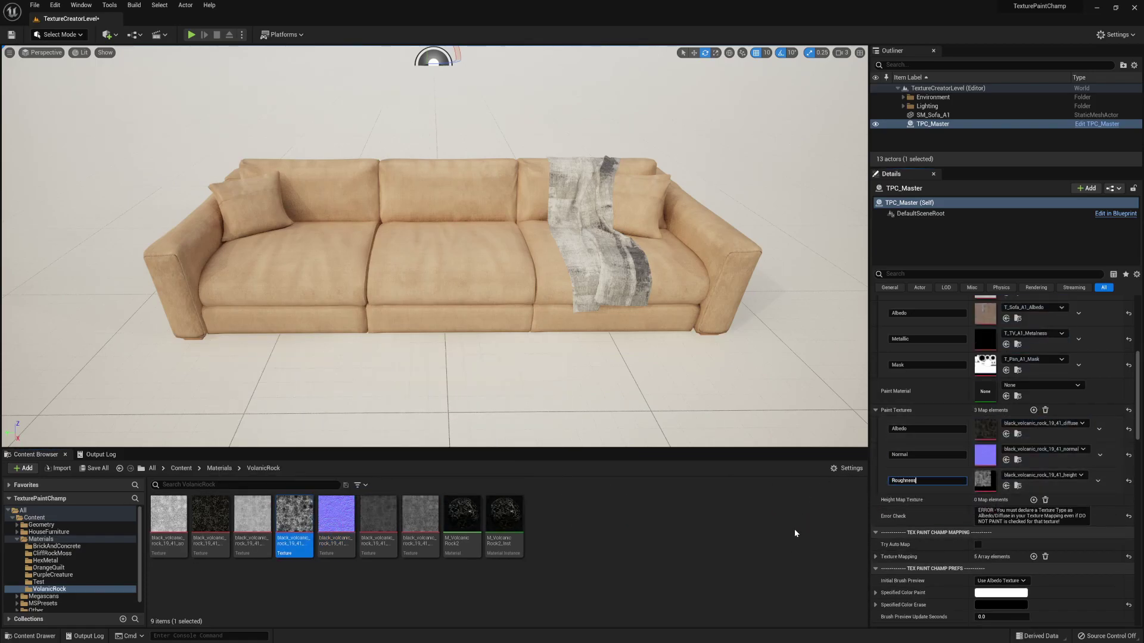
left_click(792, 527)
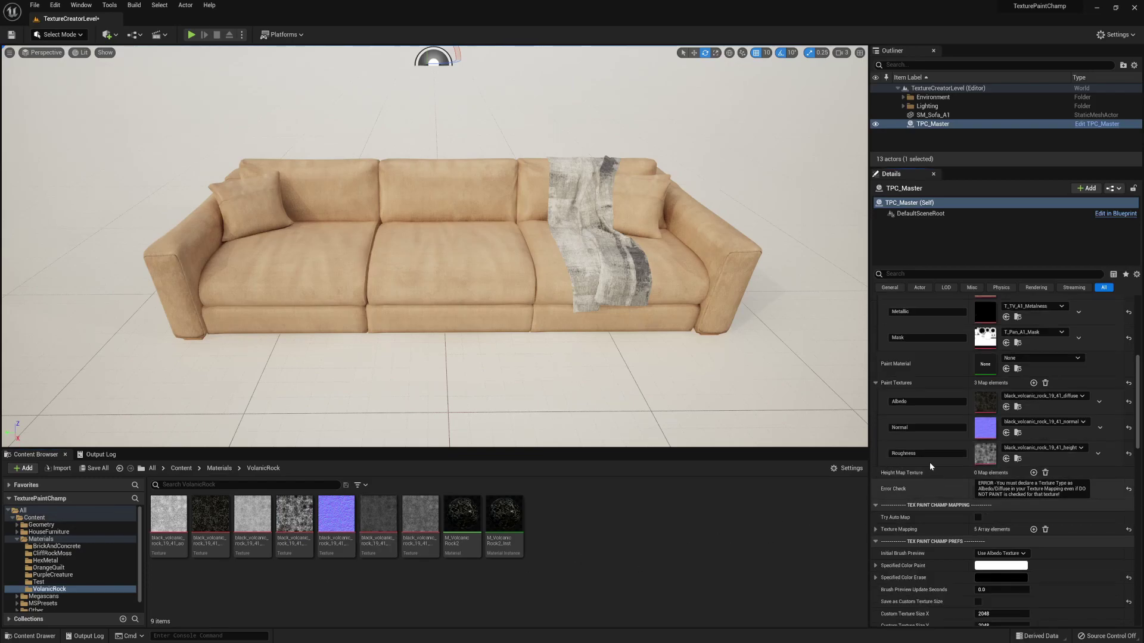
Add an empty Height Map Texture entry and check its channel options, leaving it on RGB
left_click(1033, 472)
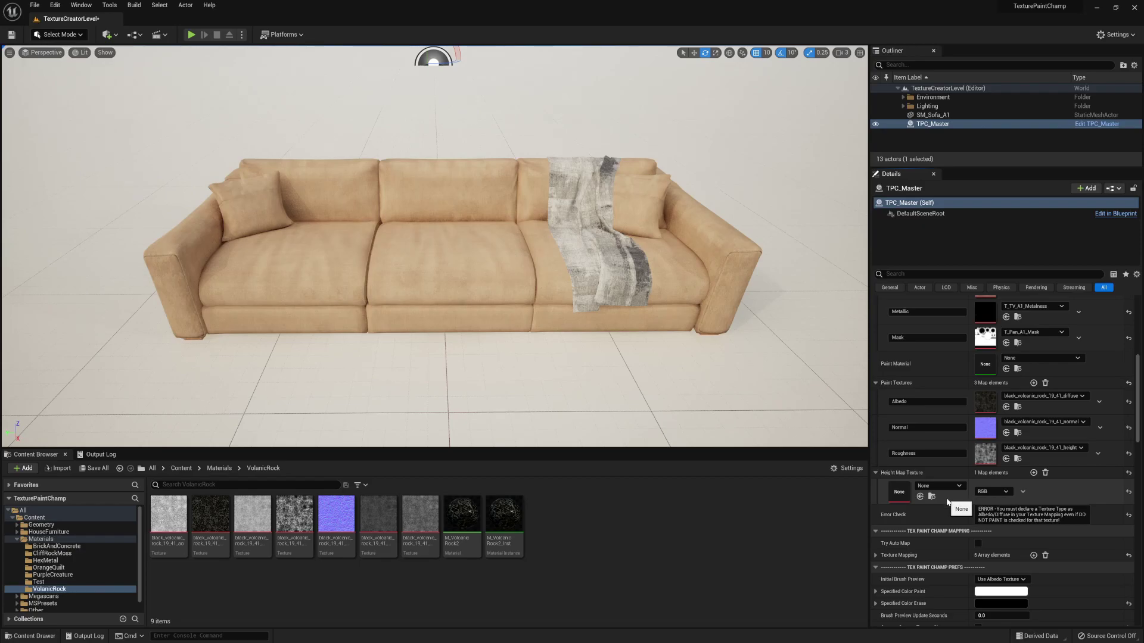
left_click(1006, 493)
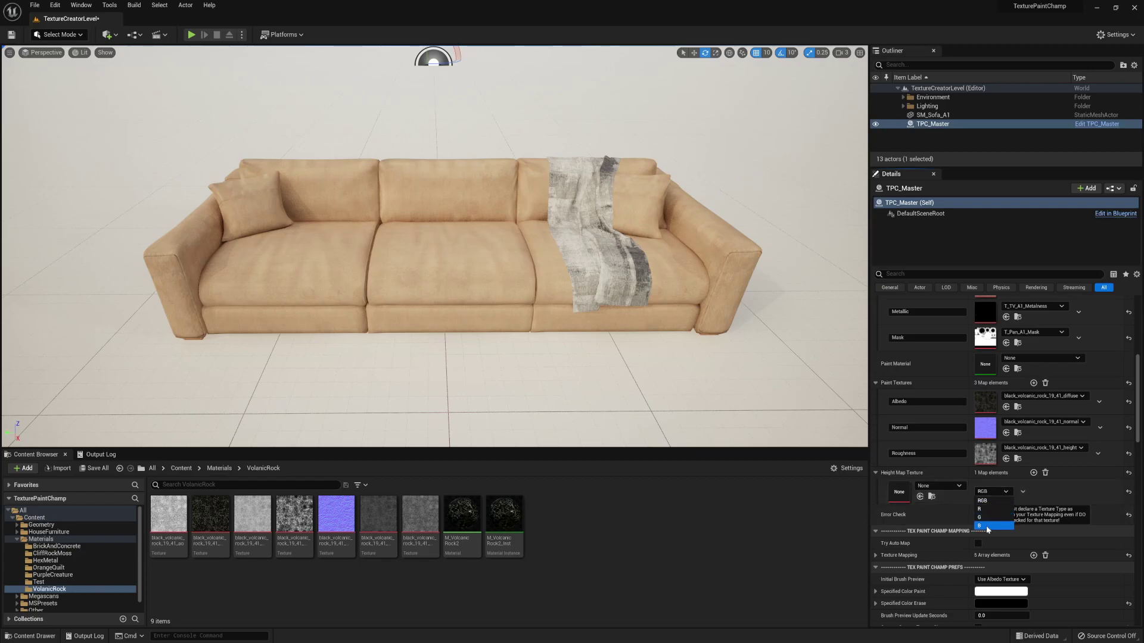
left_click(1004, 493)
Expand Texture Mapping and set the Texture Type of Index 0, the Normal target texture, to Normal
scroll(962, 497, "down", 3)
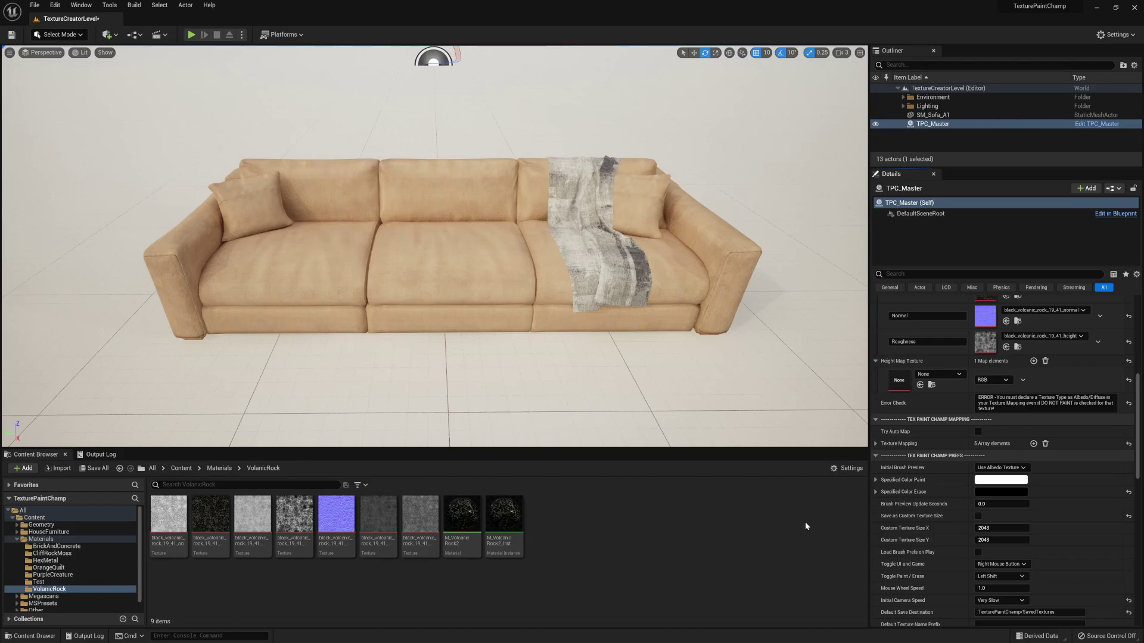
scroll(941, 422, "down", 1)
left_click(941, 422)
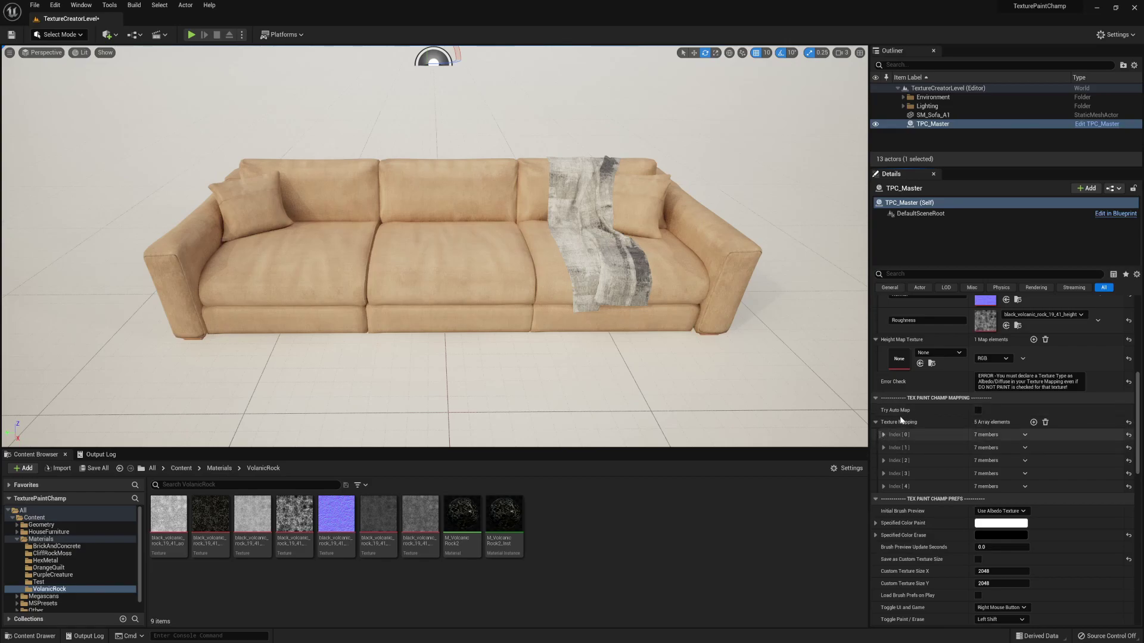
left_click(883, 435)
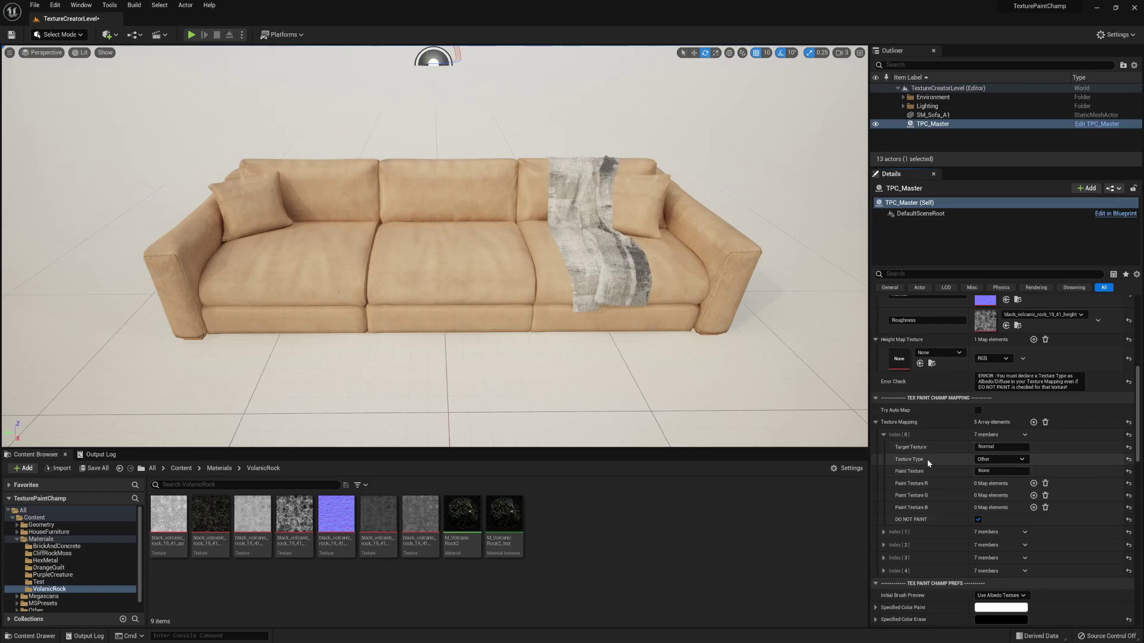
left_click(1022, 460)
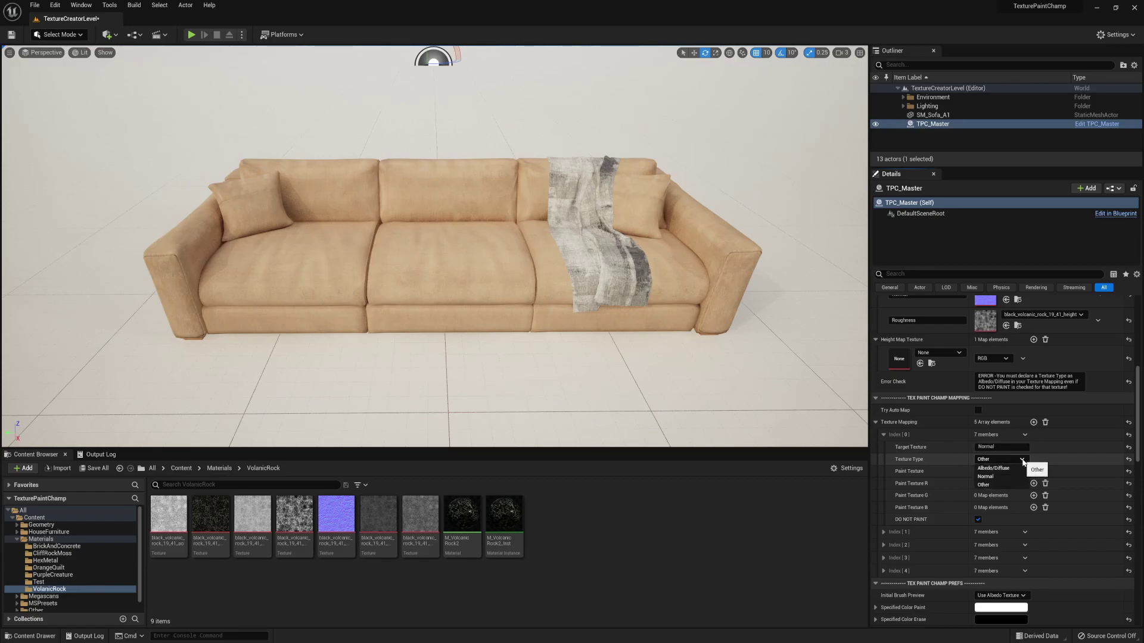
left_click(996, 477)
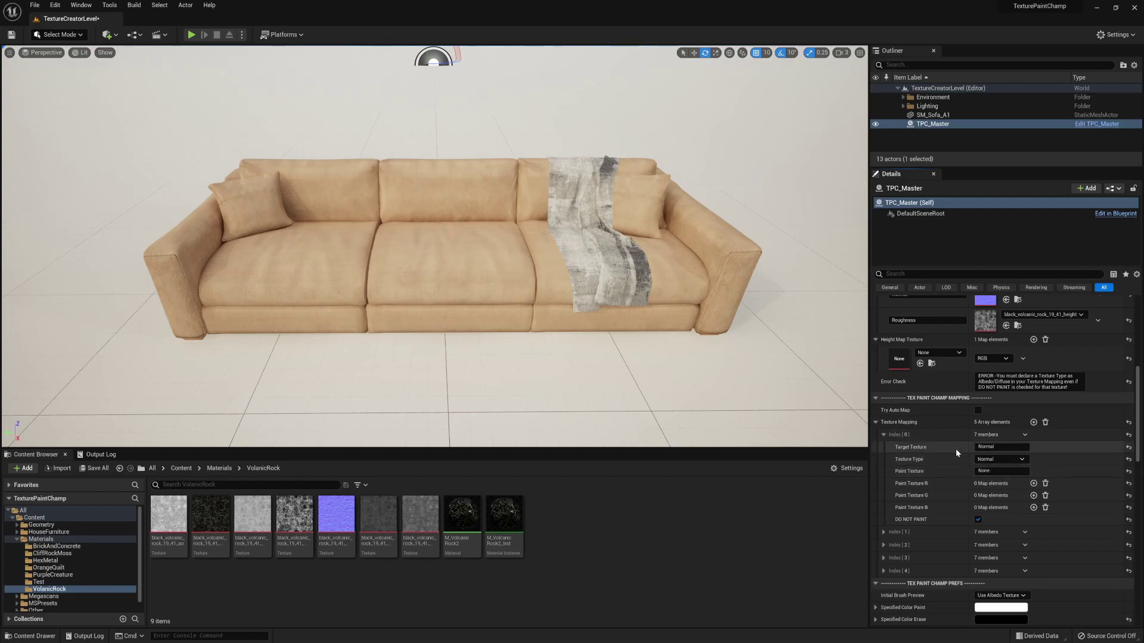
Set the Paint Texture of mapping Index 0 to Normal, matching the name used in Paint Textures
scroll(957, 484, "up", 4)
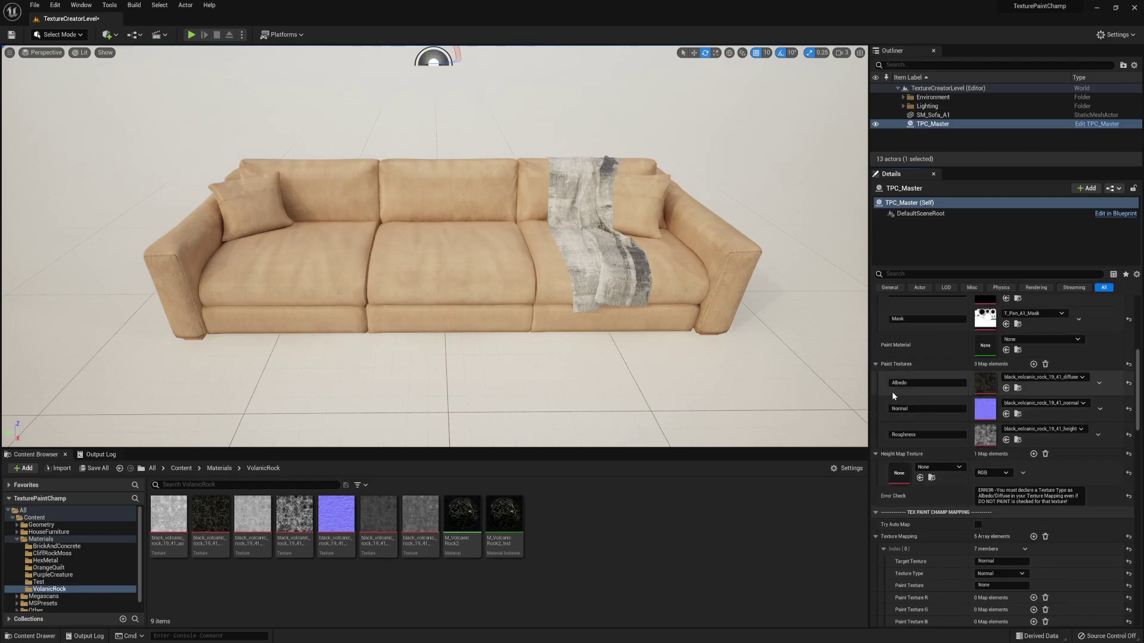
left_click(917, 408)
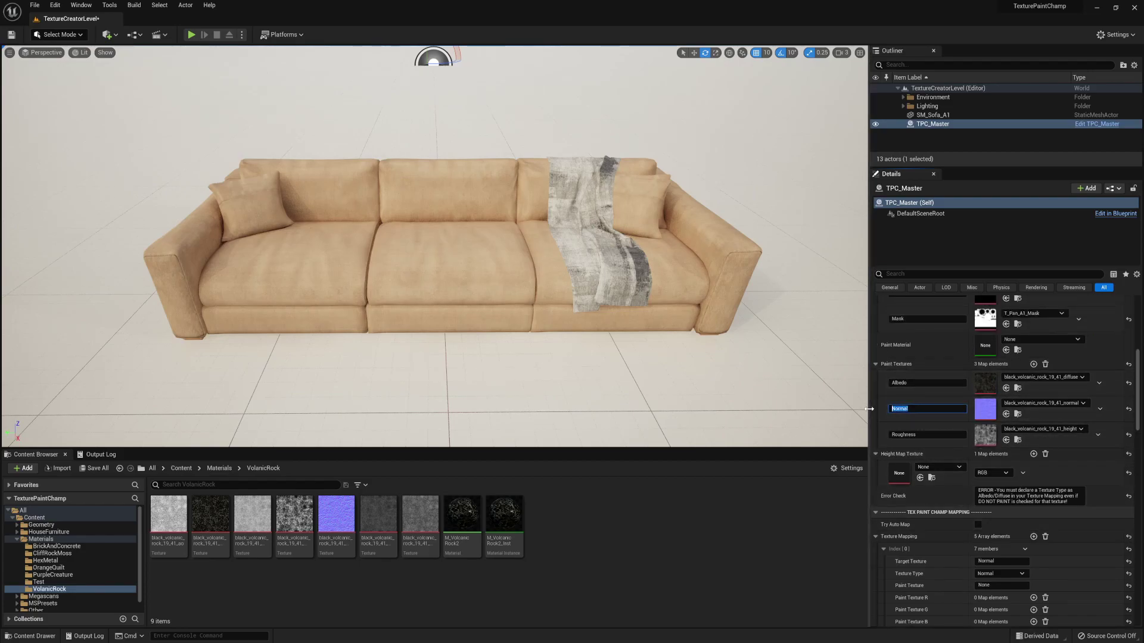
scroll(995, 506, "down", 3)
left_click(1001, 513)
type("Normal")
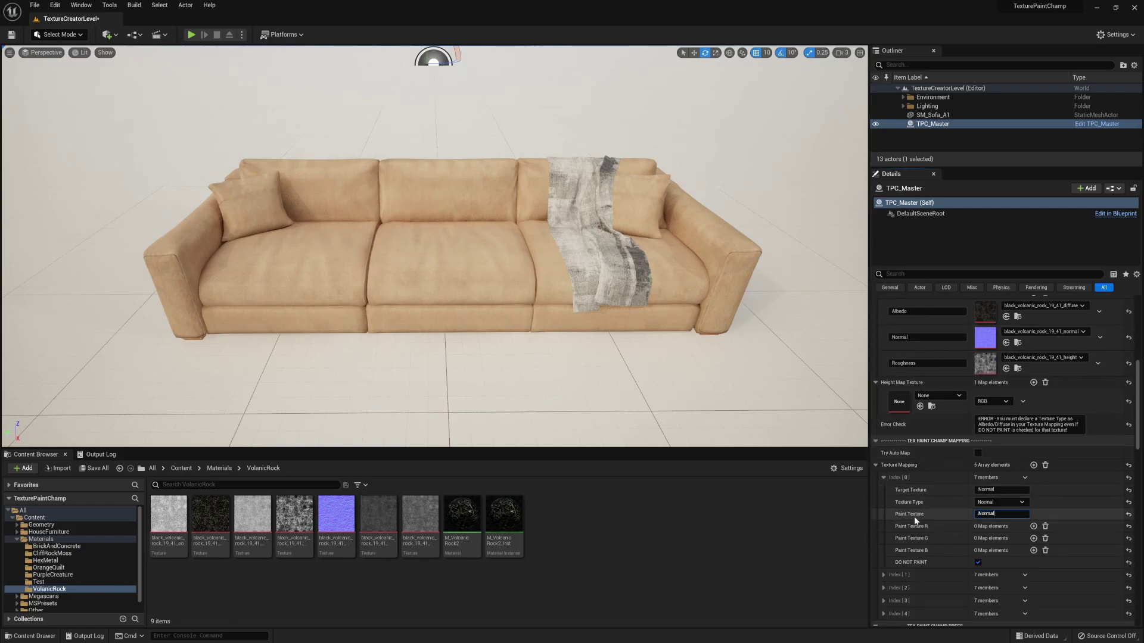
scroll(919, 502, "down", 1)
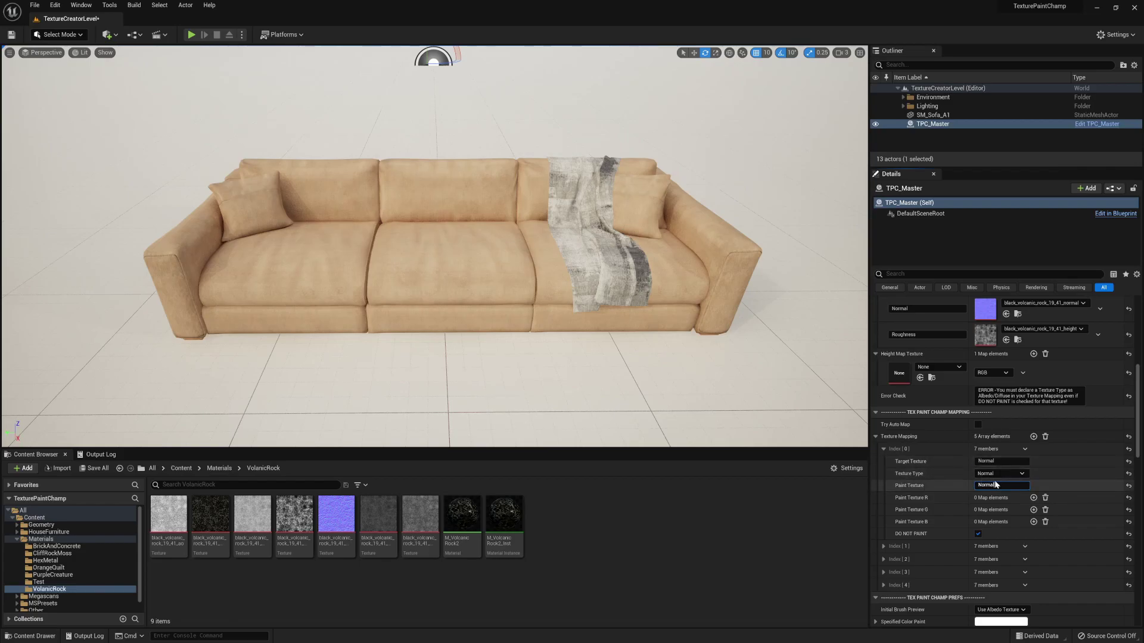
Compare the target and paint texture names of mapping Index 0 and turn off its DO NOT PAINT option
left_click(1000, 462)
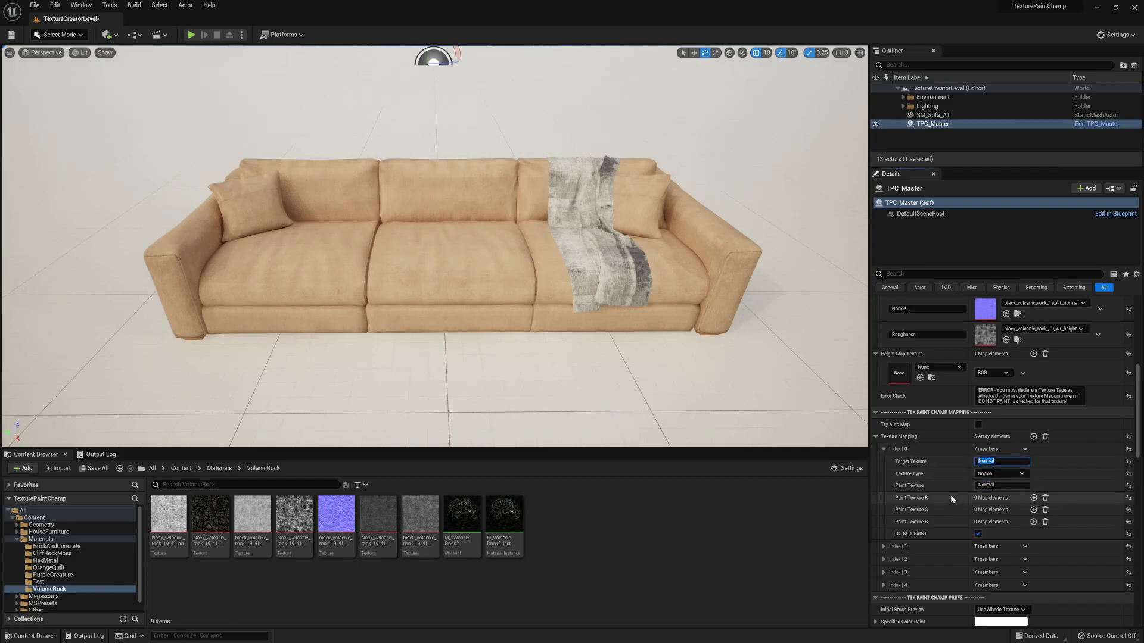
left_click(1001, 485)
double_click(1001, 486)
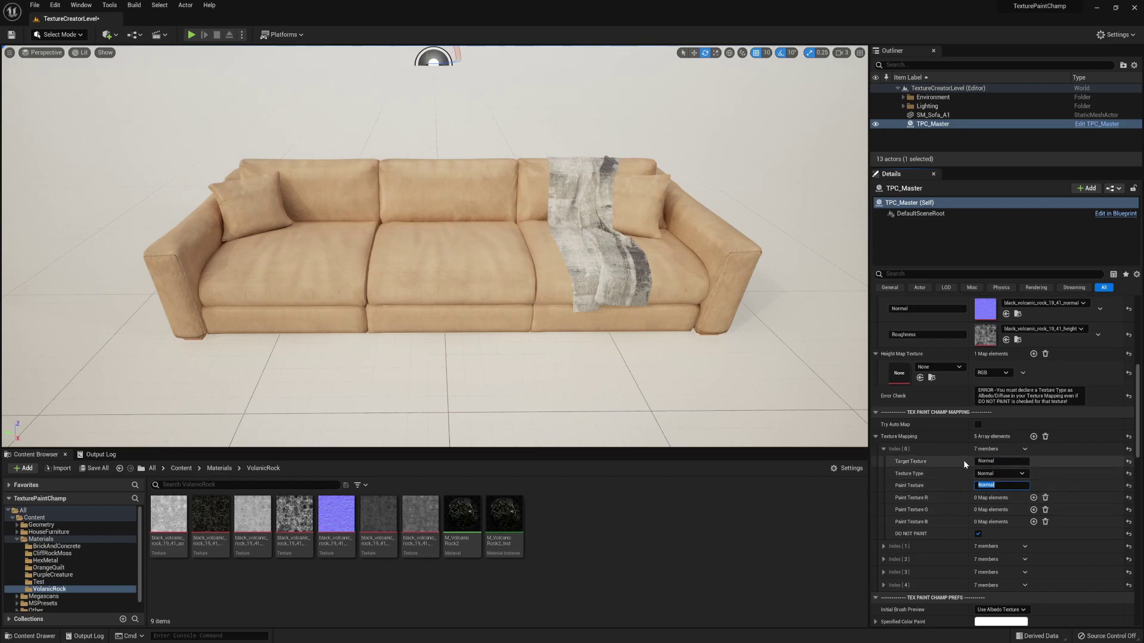
left_click(978, 534)
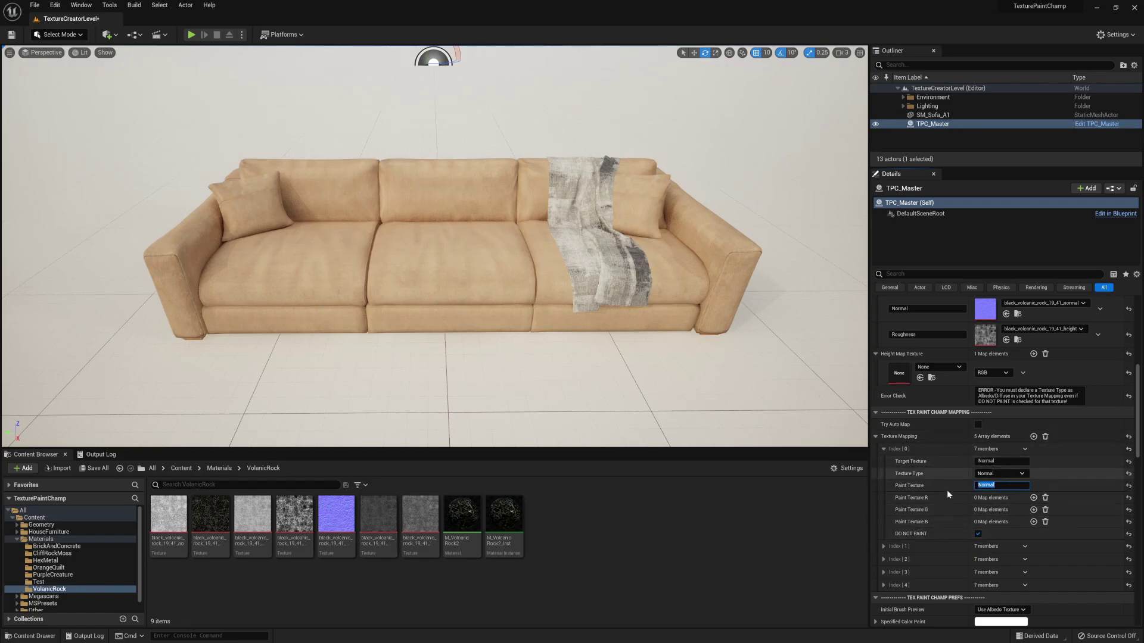
left_click(978, 534)
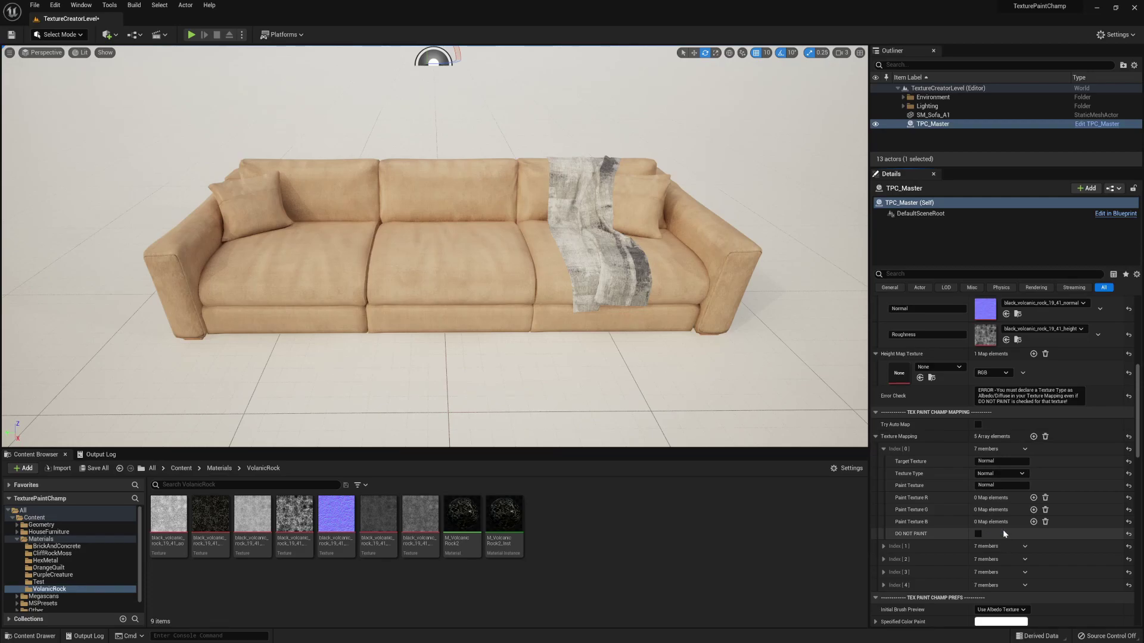
Set the Paint Texture of mapping Index 1 to the Roughness name from Paint Textures, with Texture Type Other
scroll(1002, 530, "down", 2)
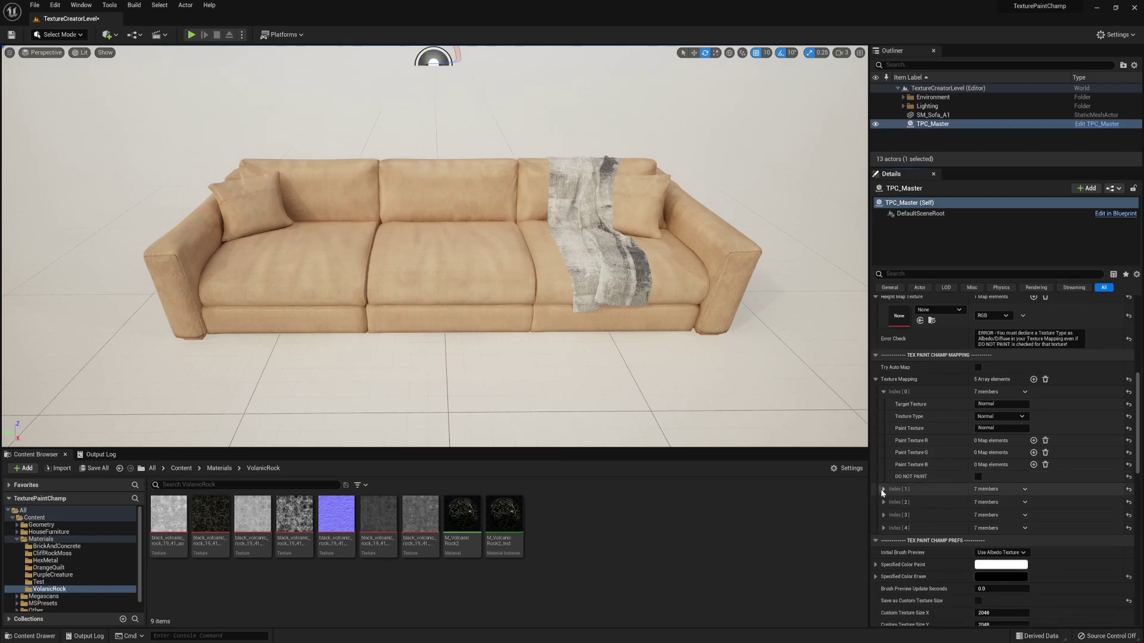
left_click(882, 489)
scroll(934, 455, "down", 2)
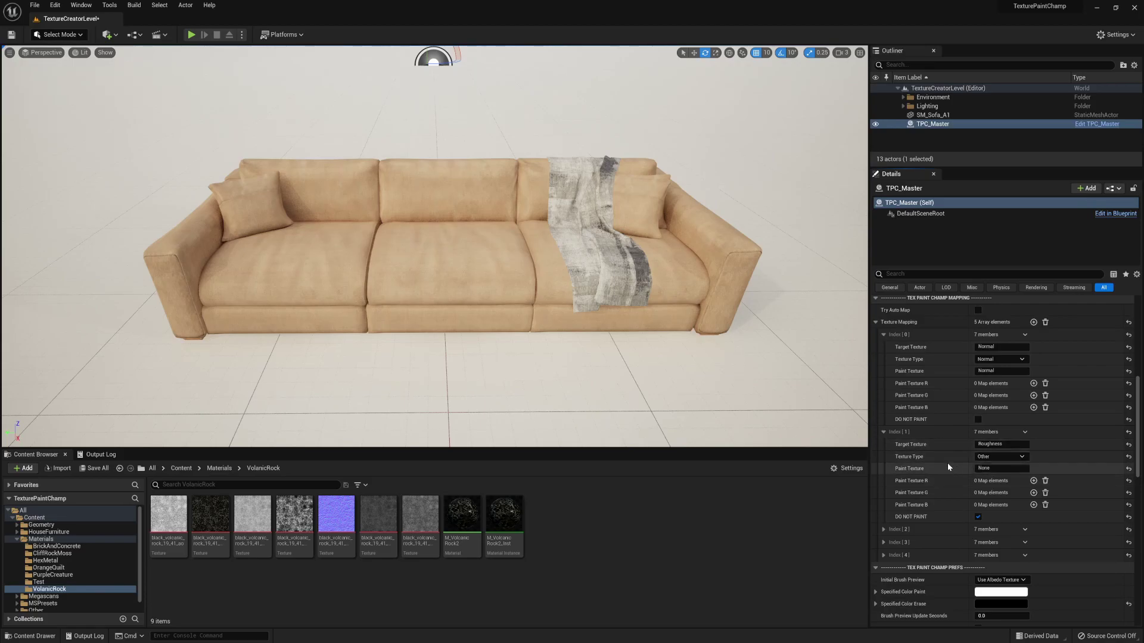
scroll(947, 463, "up", 5)
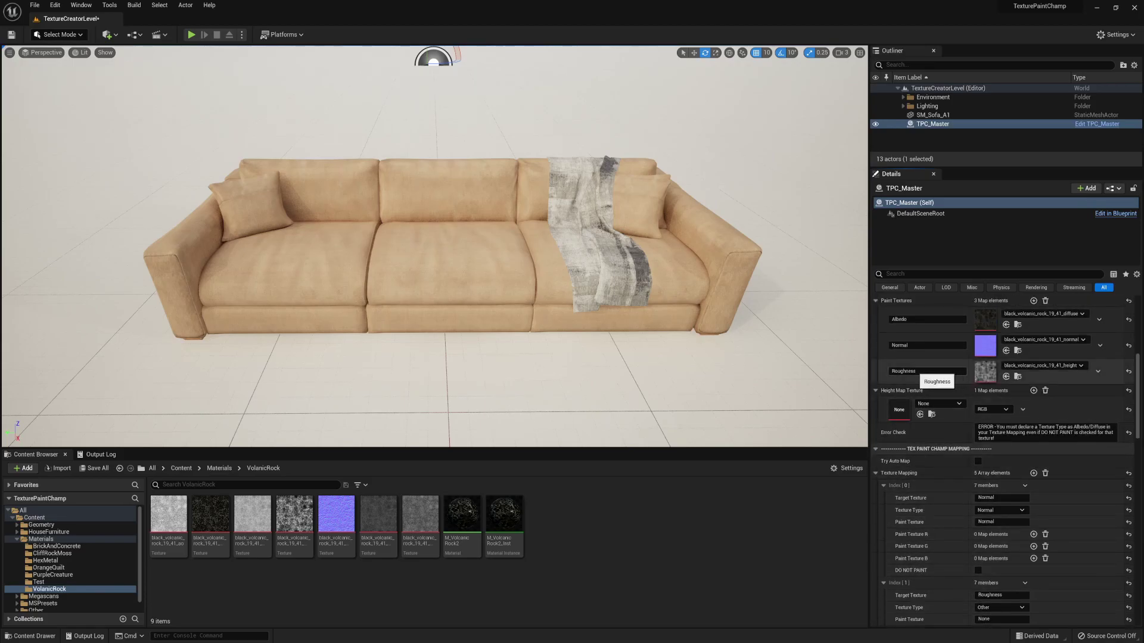
left_click(899, 371)
key("ctrl+c")
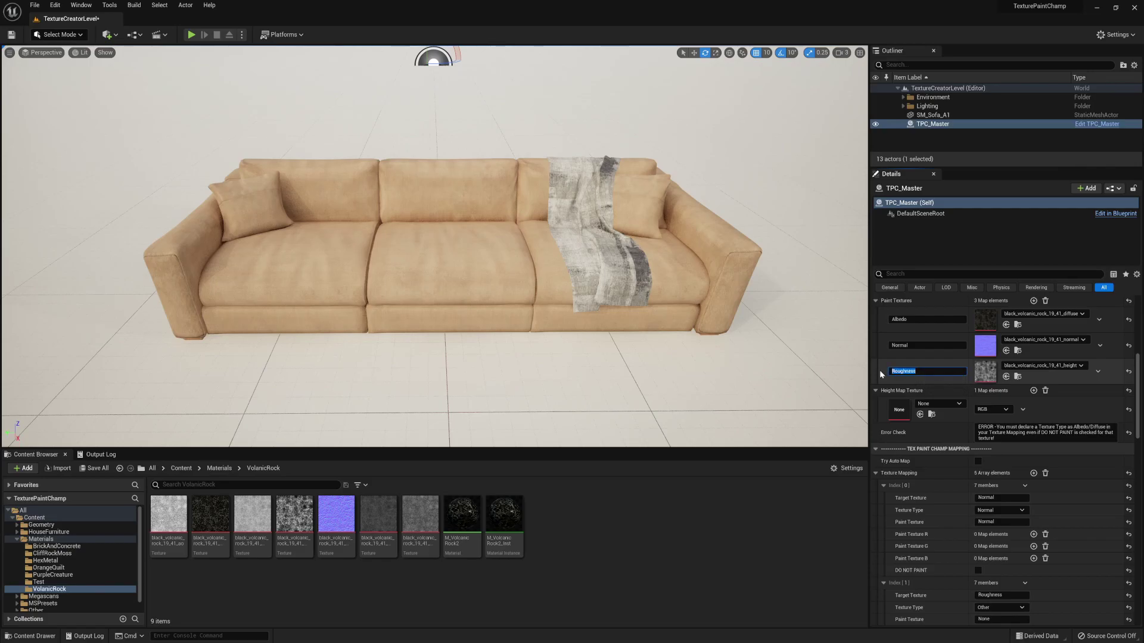
scroll(926, 492, "down", 3)
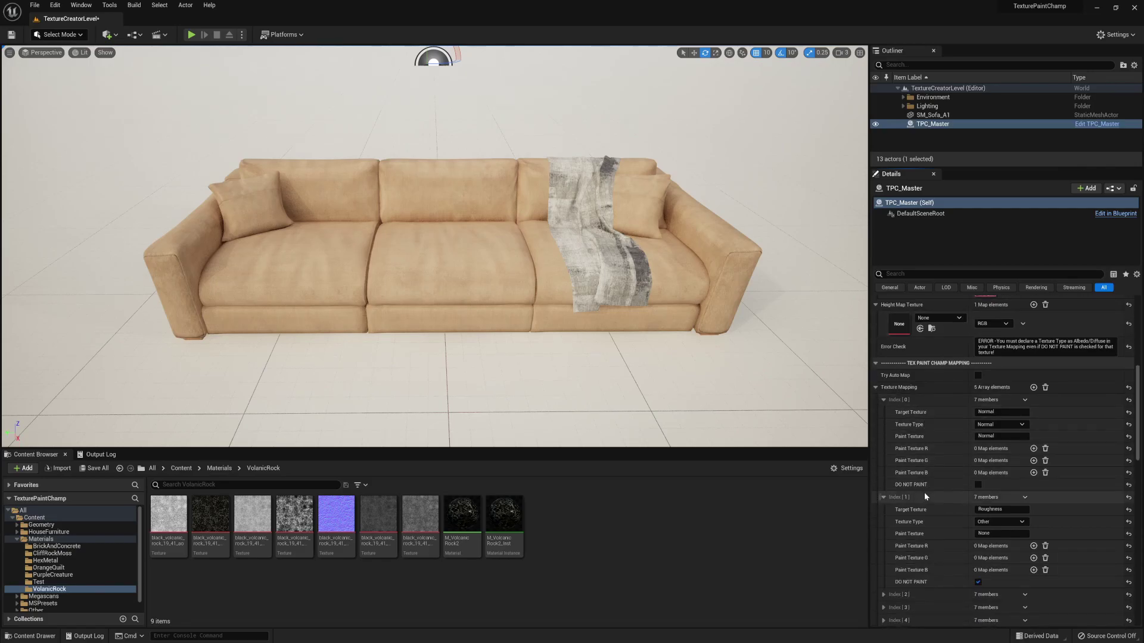
scroll(932, 512, "down", 1)
left_click(1001, 519)
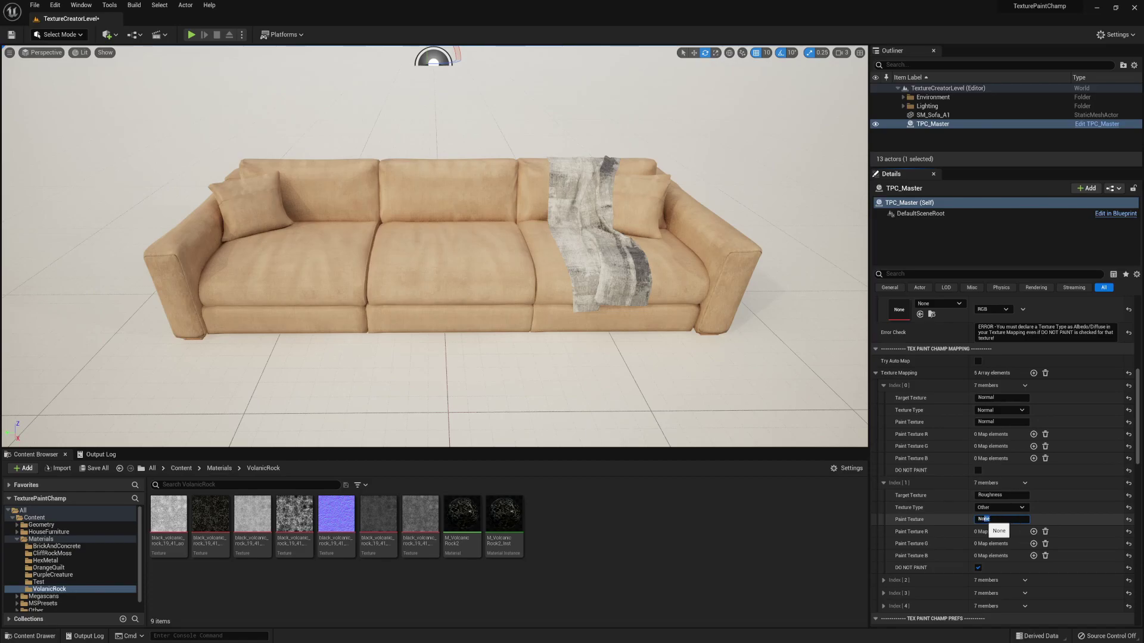
key("ctrl+v")
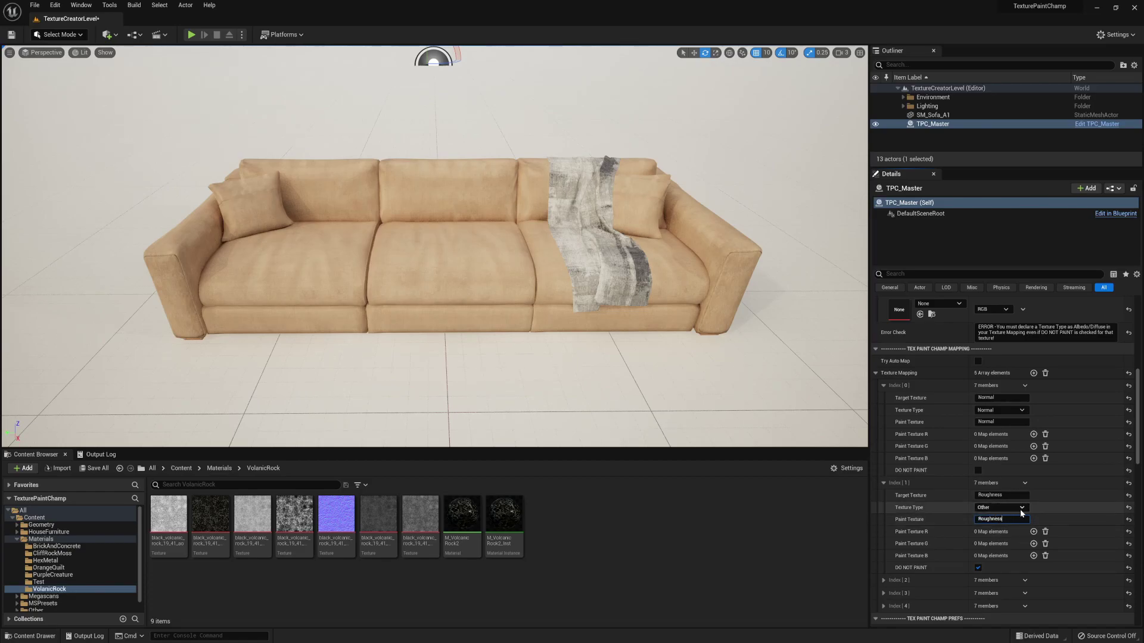
left_click(1020, 510)
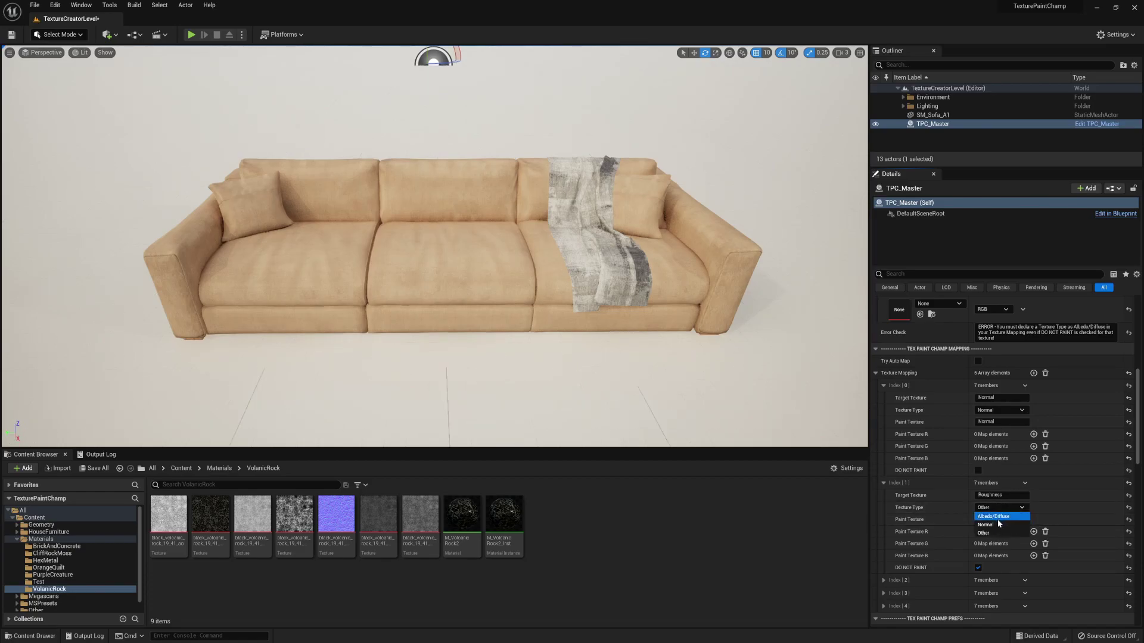
left_click(983, 533)
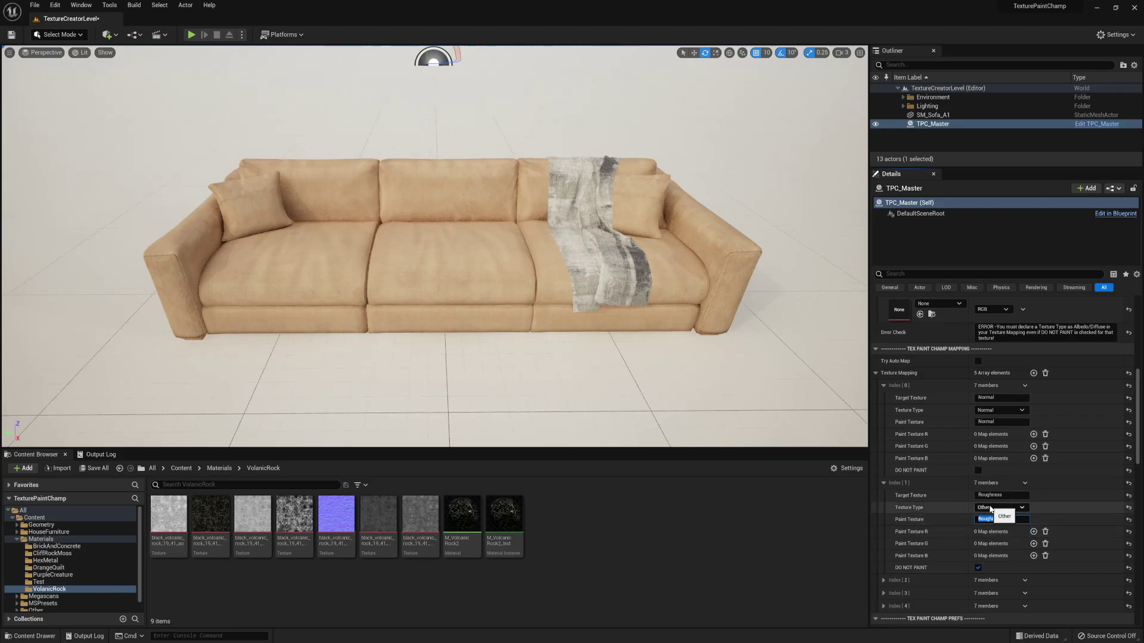
Turn off DO NOT PAINT for mapping Index 1 and set the Texture Type of Index 2, the Albedo target texture, to Albedo/Diffuse
scroll(933, 524, "down", 3)
left_click(977, 525)
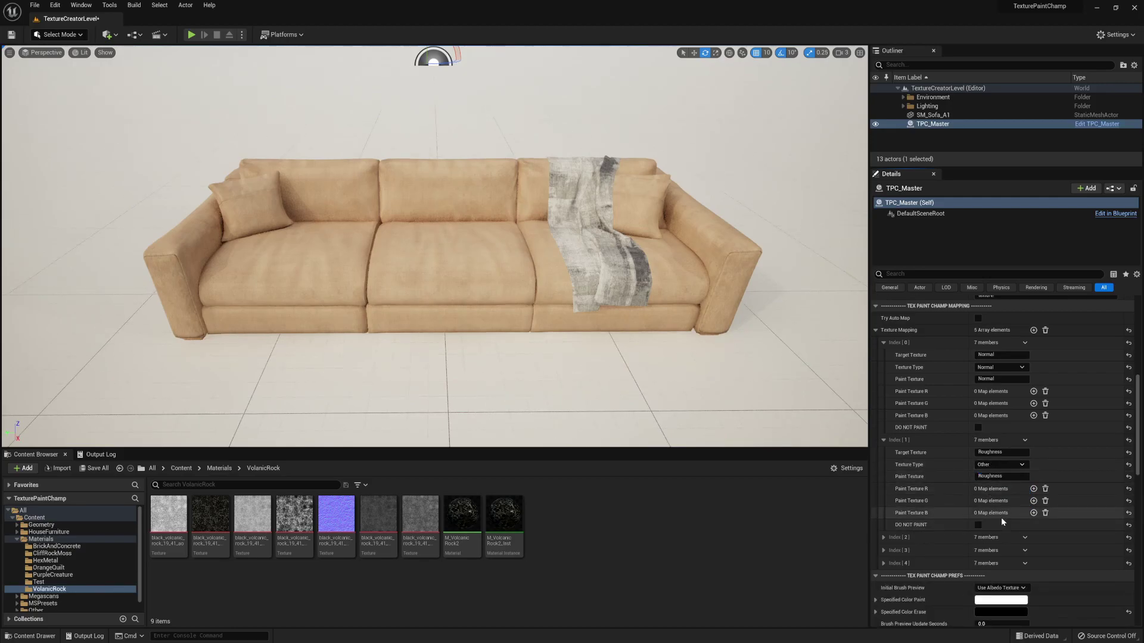
left_click(884, 538)
scroll(962, 492, "down", 5)
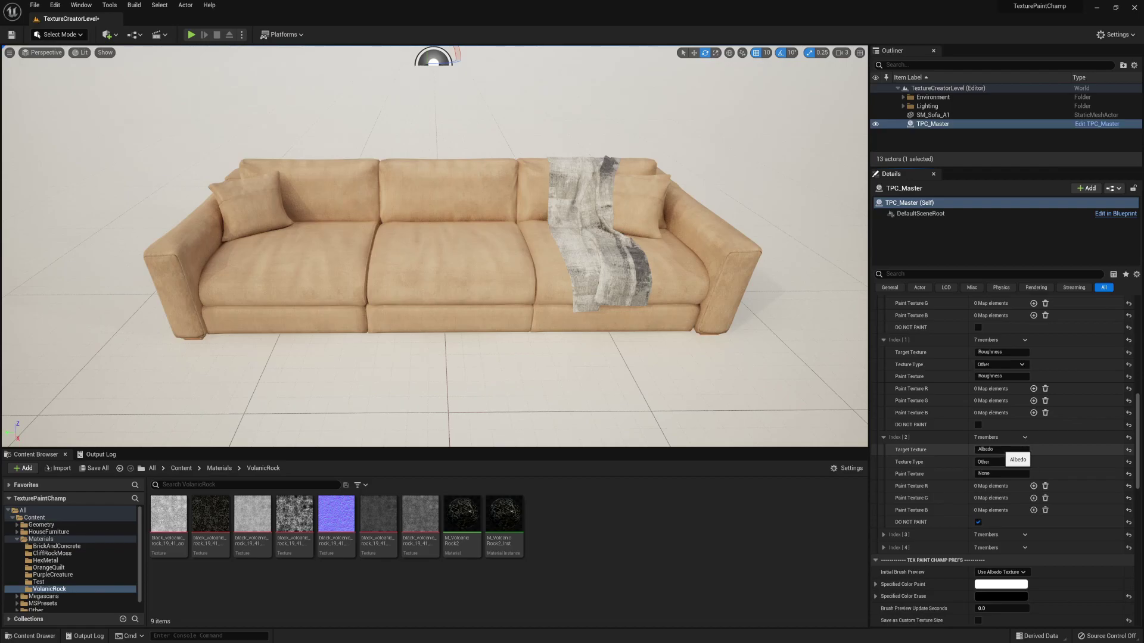
left_click(1020, 463)
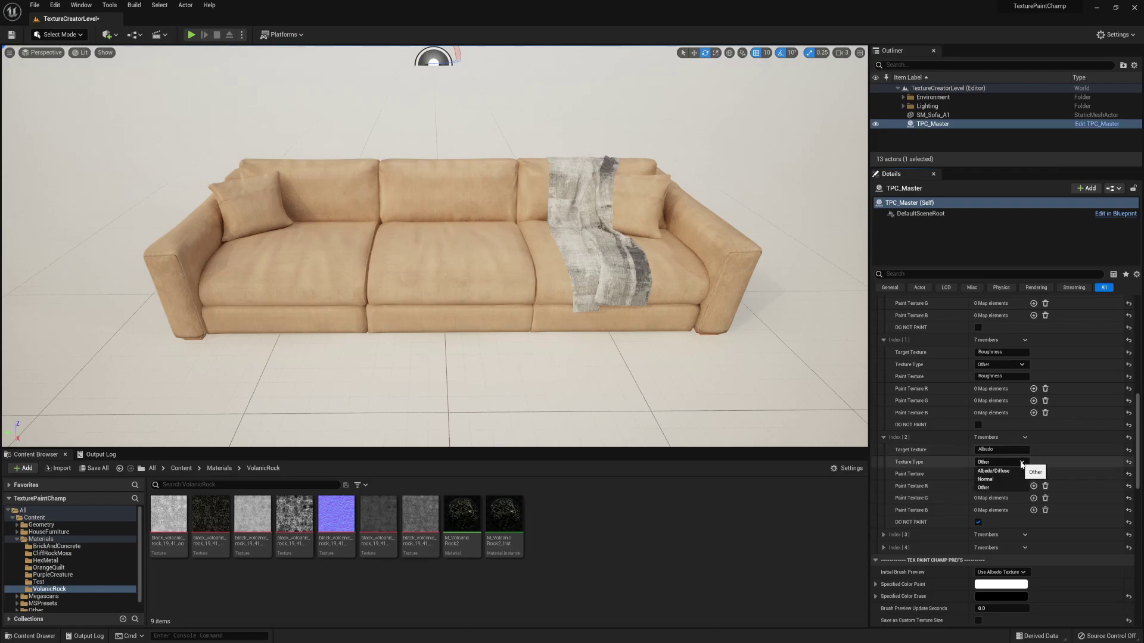
left_click(1002, 471)
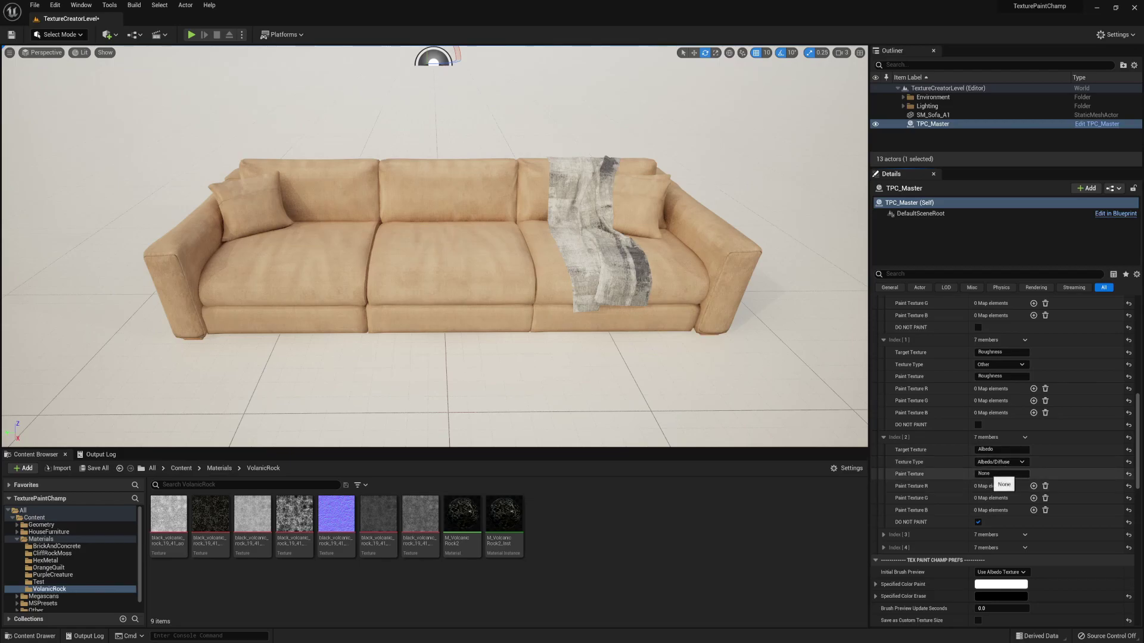
Set the Paint Texture of mapping Index 2 to the Albedo name copied from Paint Textures and turn off its DO NOT PAINT option
scroll(959, 477, "up", 8)
scroll(956, 442, "up", 3)
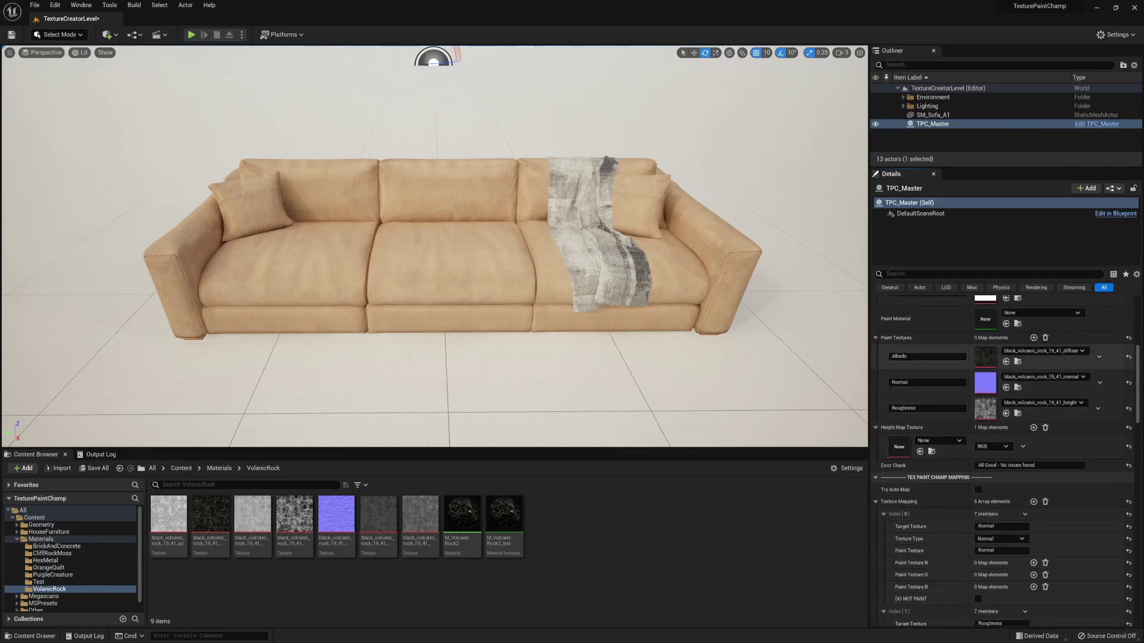
left_click(899, 356)
key("ctrl+c")
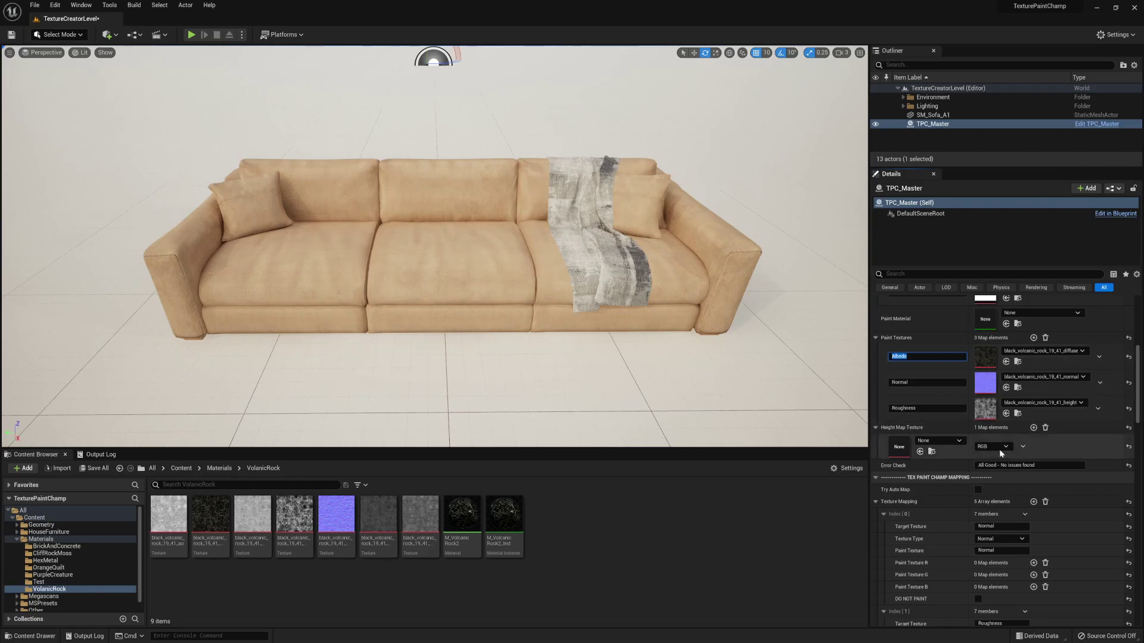
scroll(989, 452, "down", 8)
left_click(992, 516)
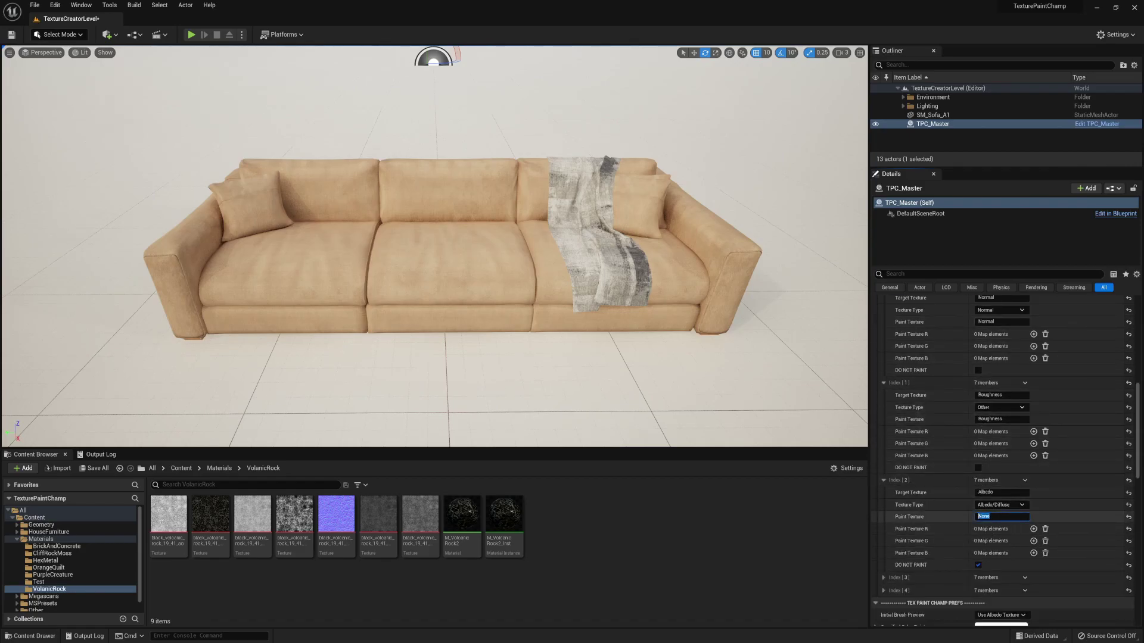
key("ctrl+v")
scroll(1009, 513, "down", 2)
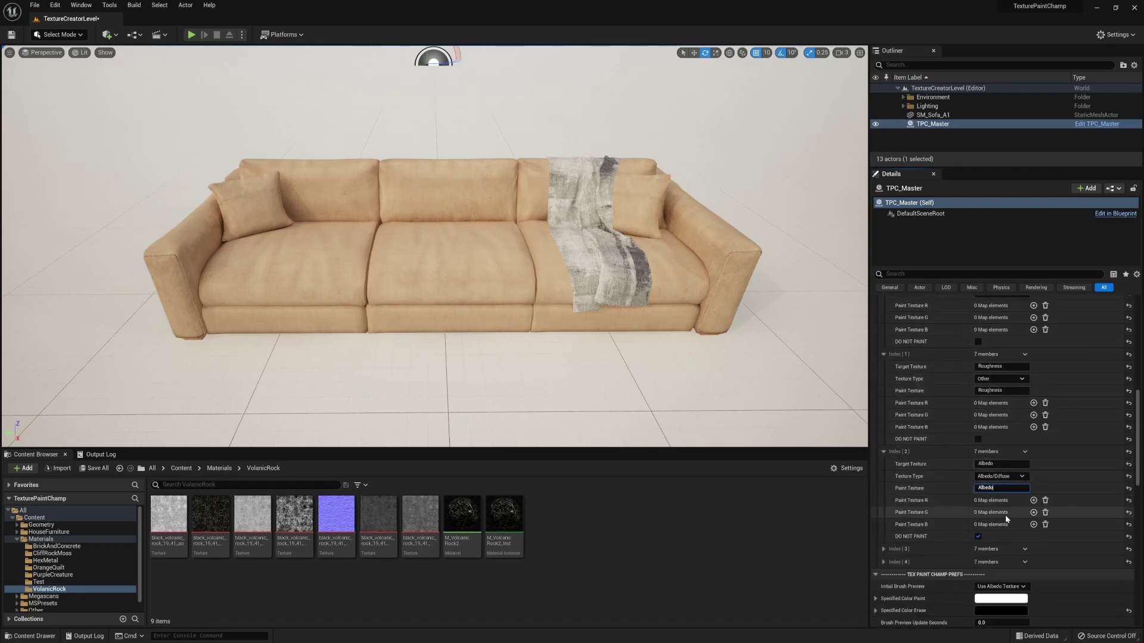
left_click(977, 536)
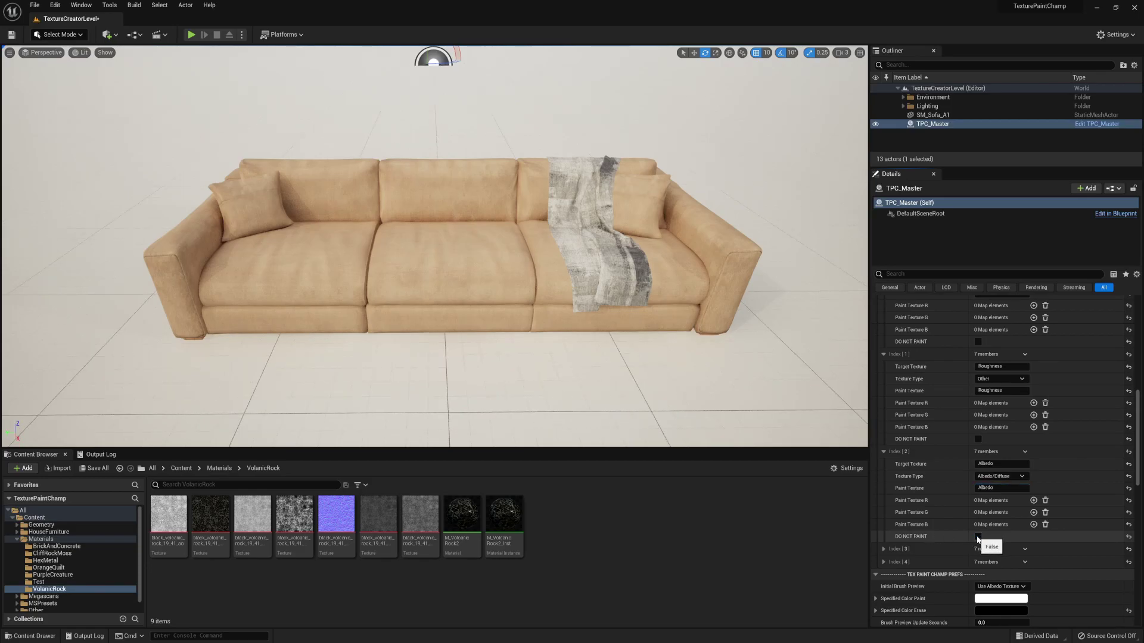
Expand mapping Index 3 and Index 4 and check the DO NOT PAINT options of the Metallic and Mask target textures
left_click(883, 549)
scroll(926, 466, "down", 10)
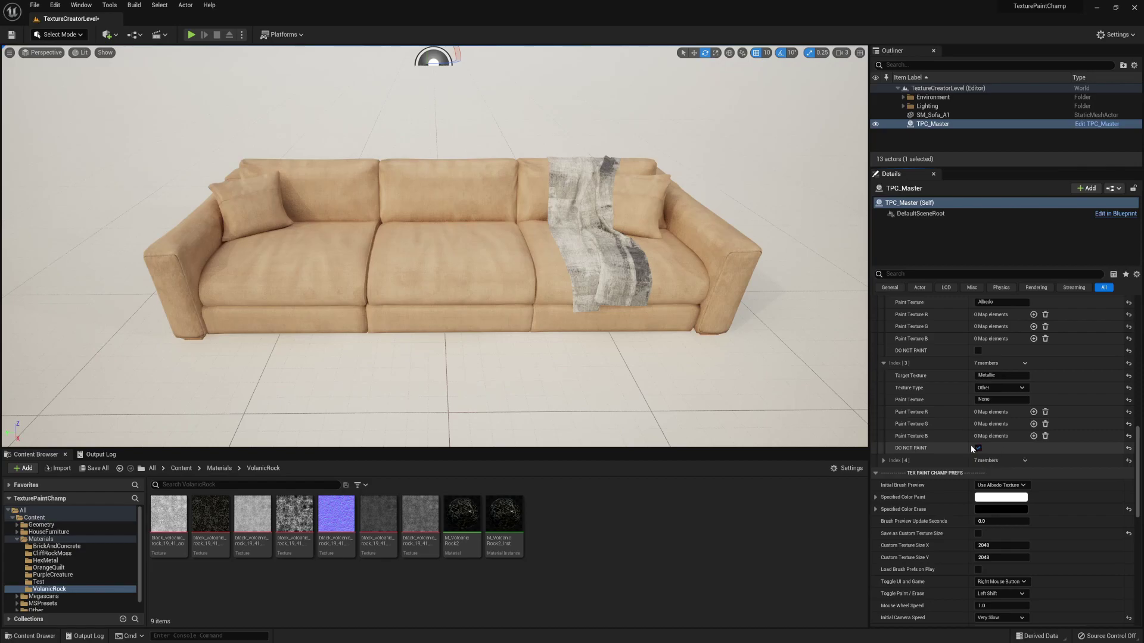
left_click(885, 461)
scroll(927, 424, "down", 1)
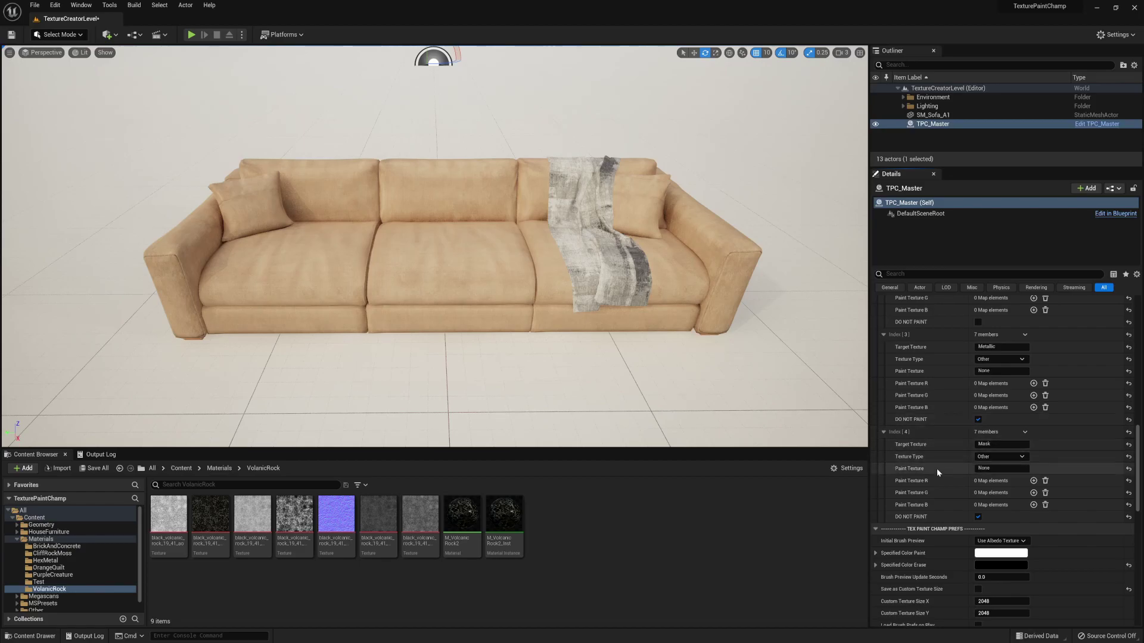
left_click(976, 517)
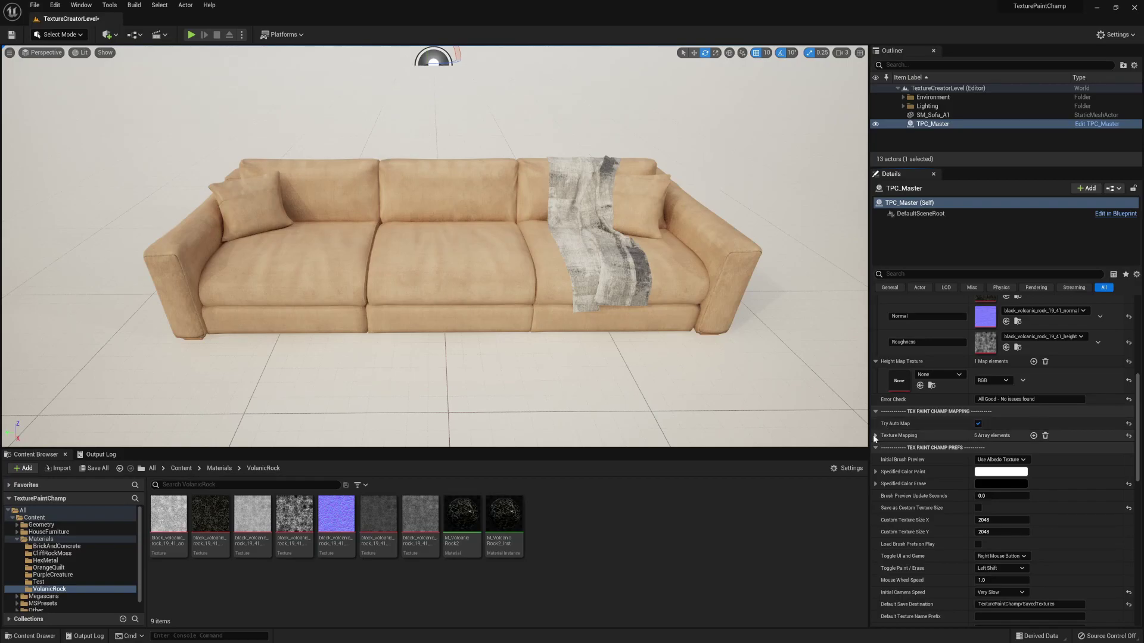
Expand Texture Mapping under Try Auto Map and review the target, type and paint texture of each index
left_click(875, 435)
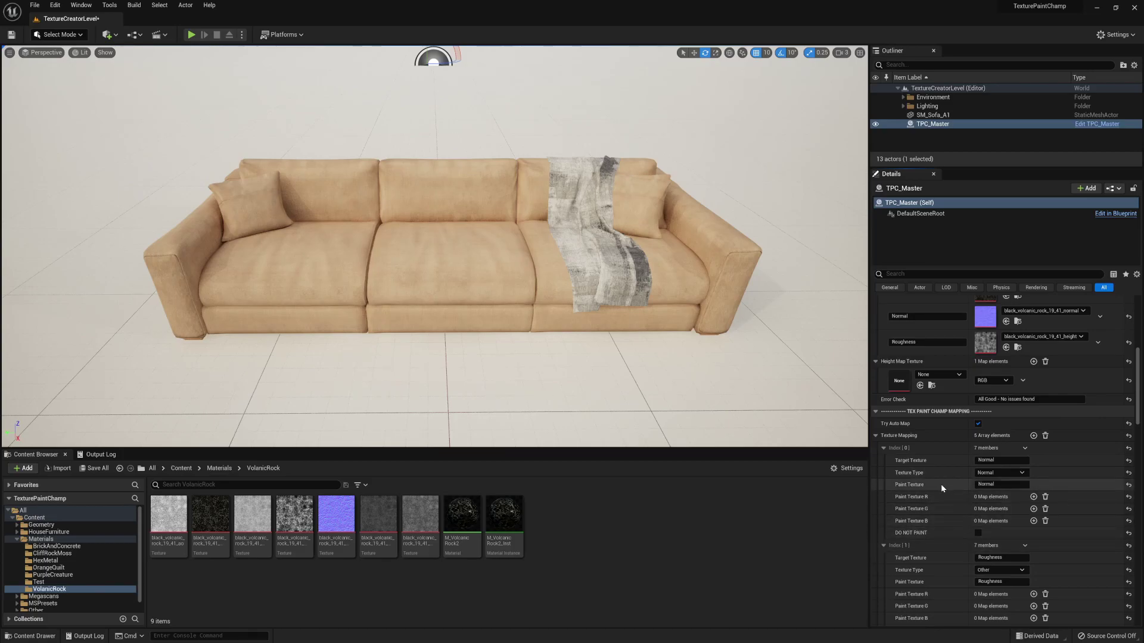
scroll(941, 484, "down", 4)
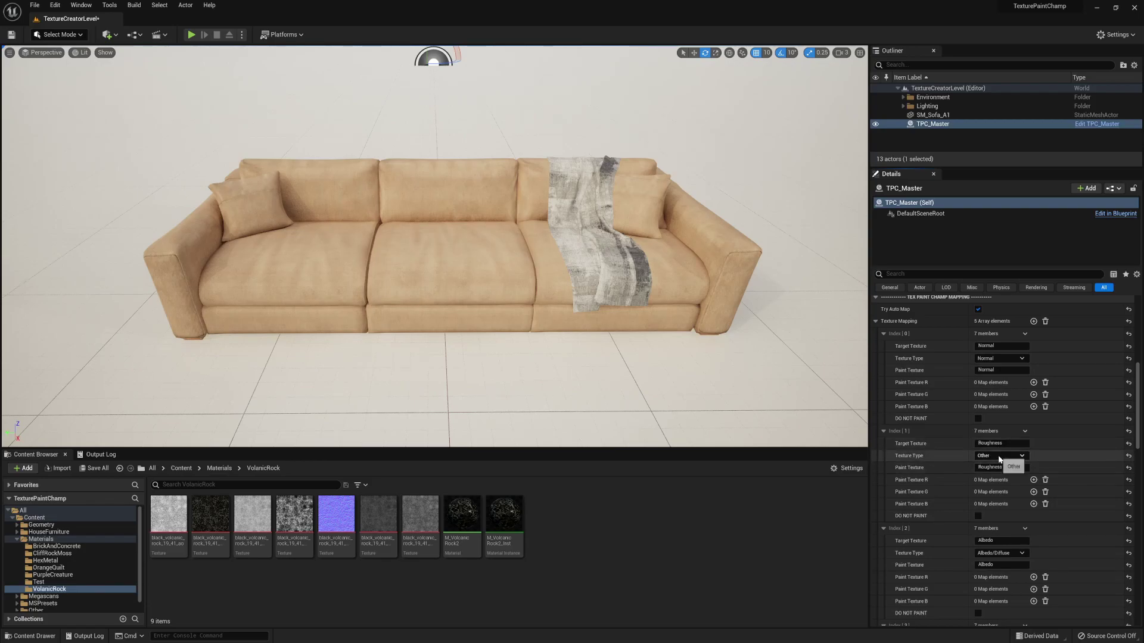
scroll(938, 461, "down", 3)
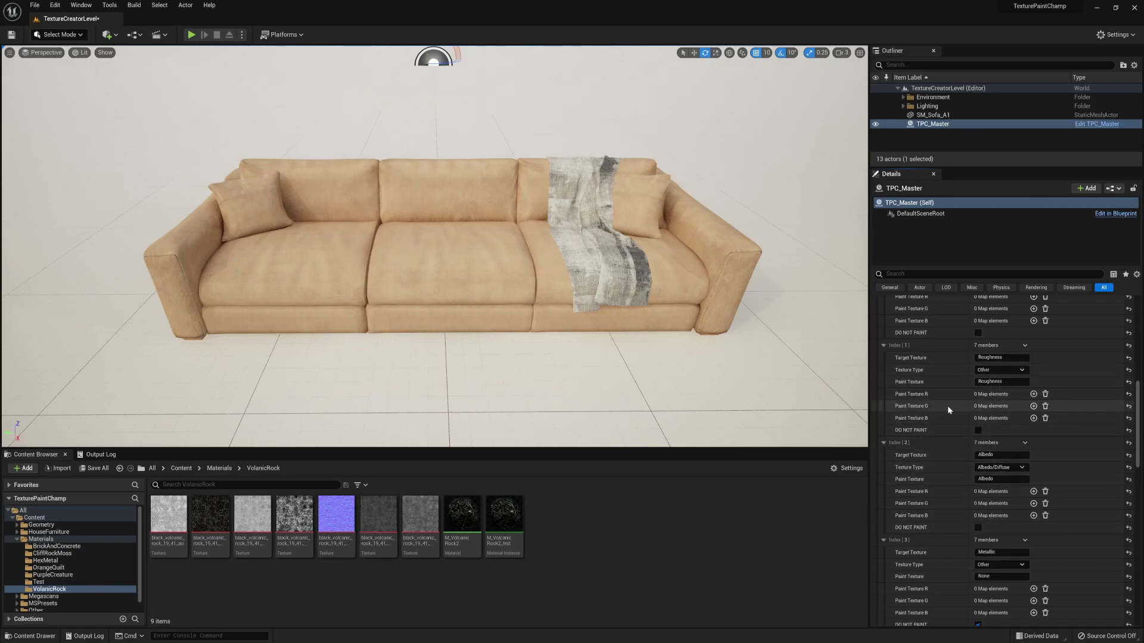
scroll(946, 476, "down", 1)
scroll(945, 476, "down", 5)
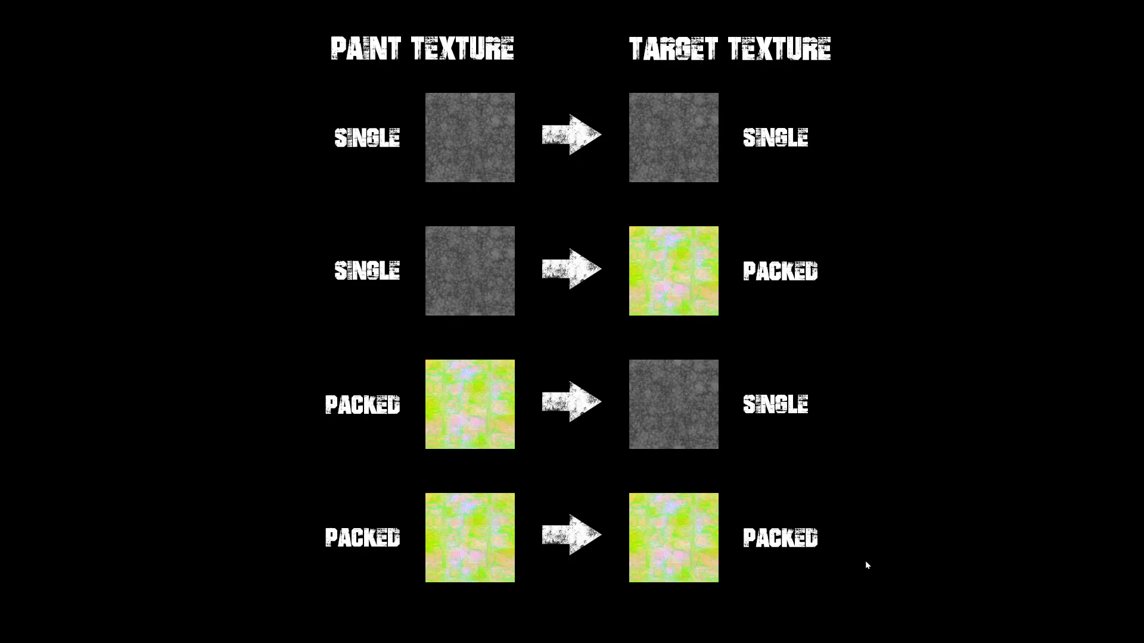
Return to the editor and inspect the plastic drum's mapping Index 3, expanding Paint Texture G for the packed DR target texture
key("alt+Tab")
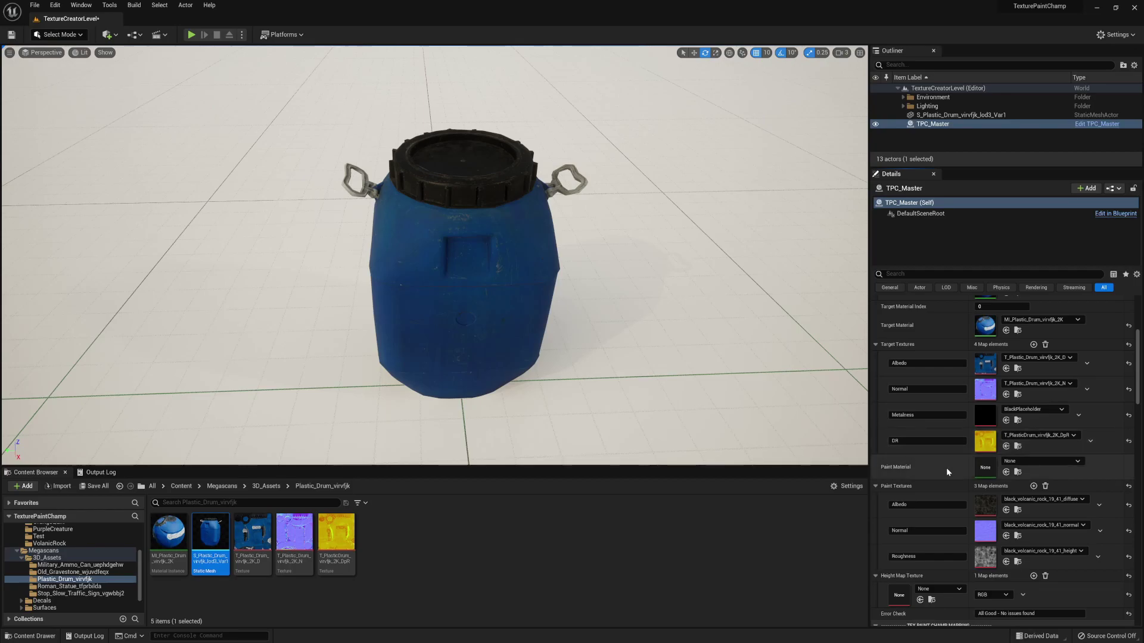
scroll(947, 470, "down", 5)
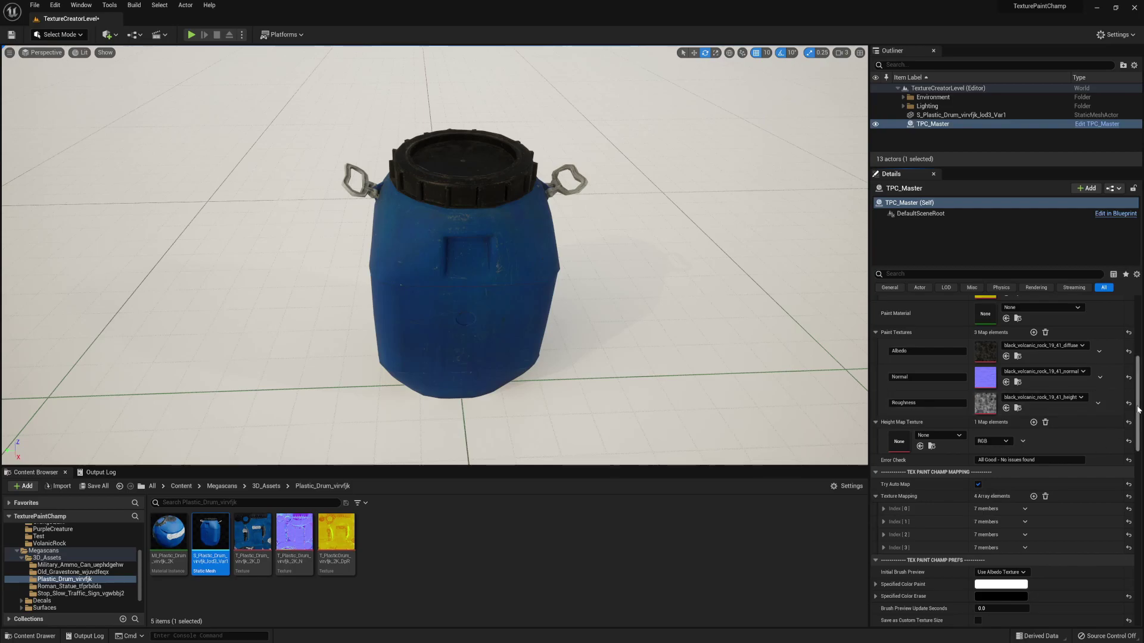
scroll(916, 420, "down", 3)
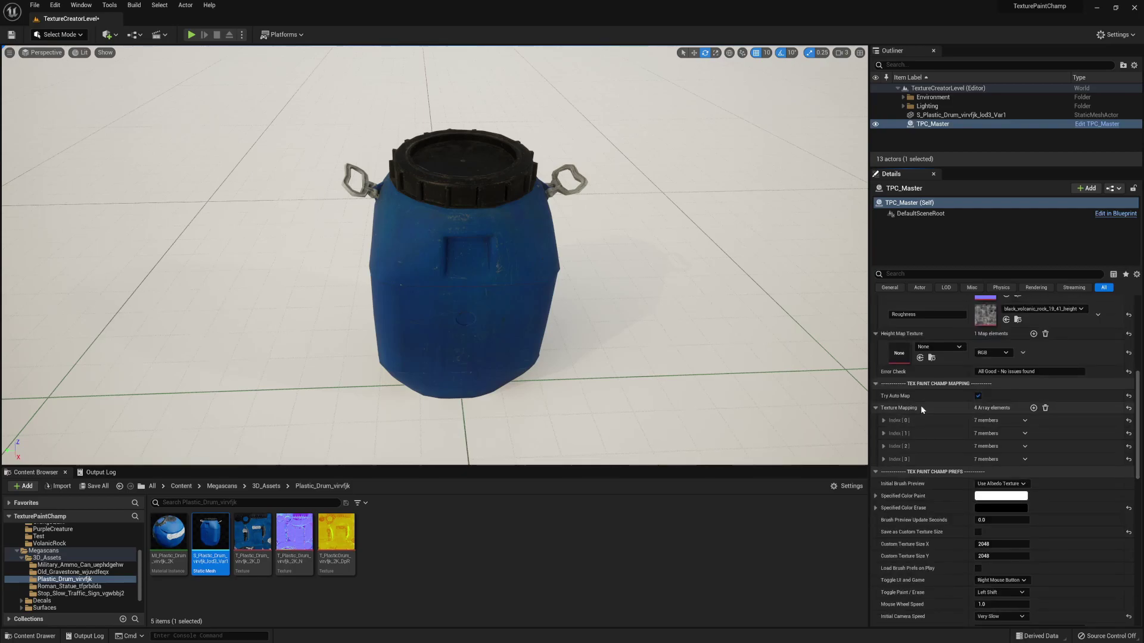
left_click(883, 459)
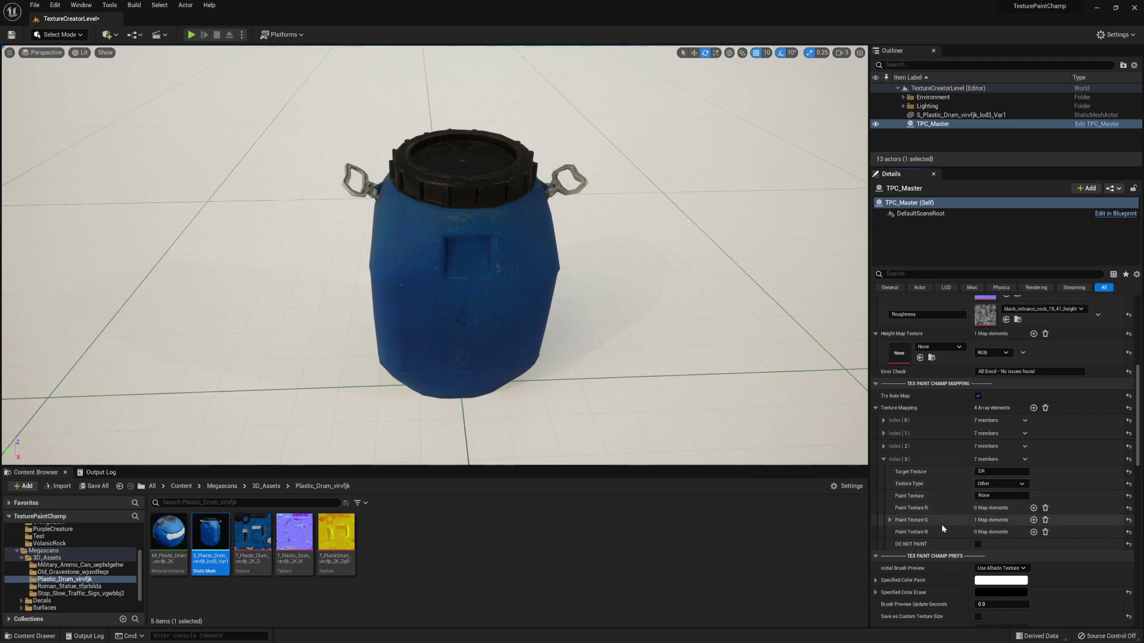
left_click(890, 520)
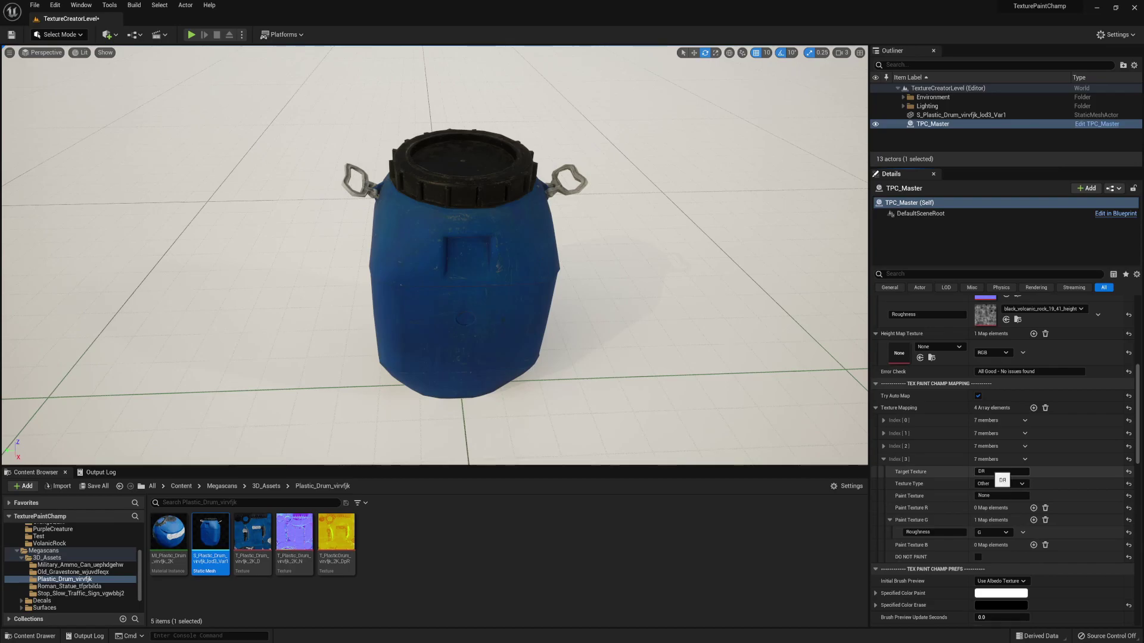
left_click(990, 473)
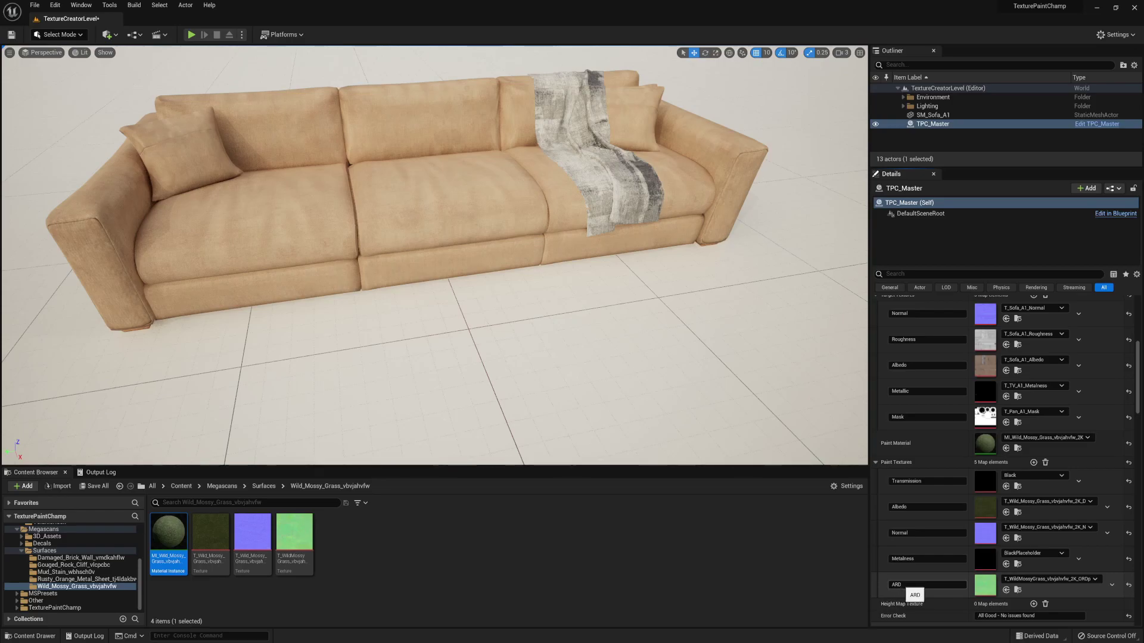
Compare the sofa's target textures with the Wild Mossy Grass paint textures and expand Paint Texture G in mapping Index 1 for Roughness
scroll(949, 464, "up", 3)
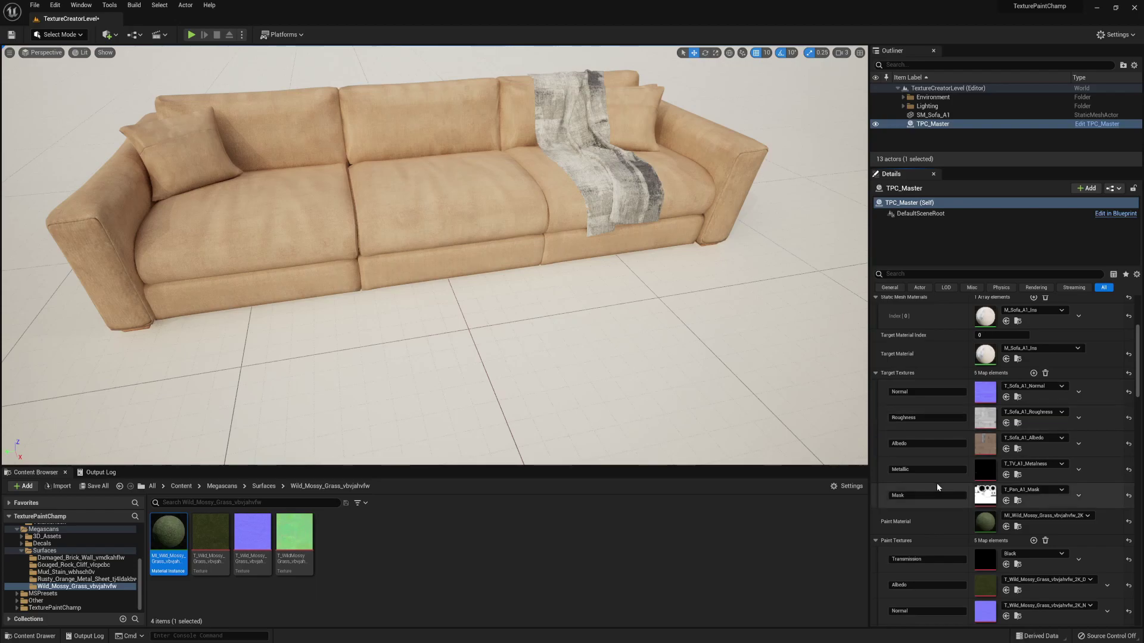
scroll(935, 483, "down", 5)
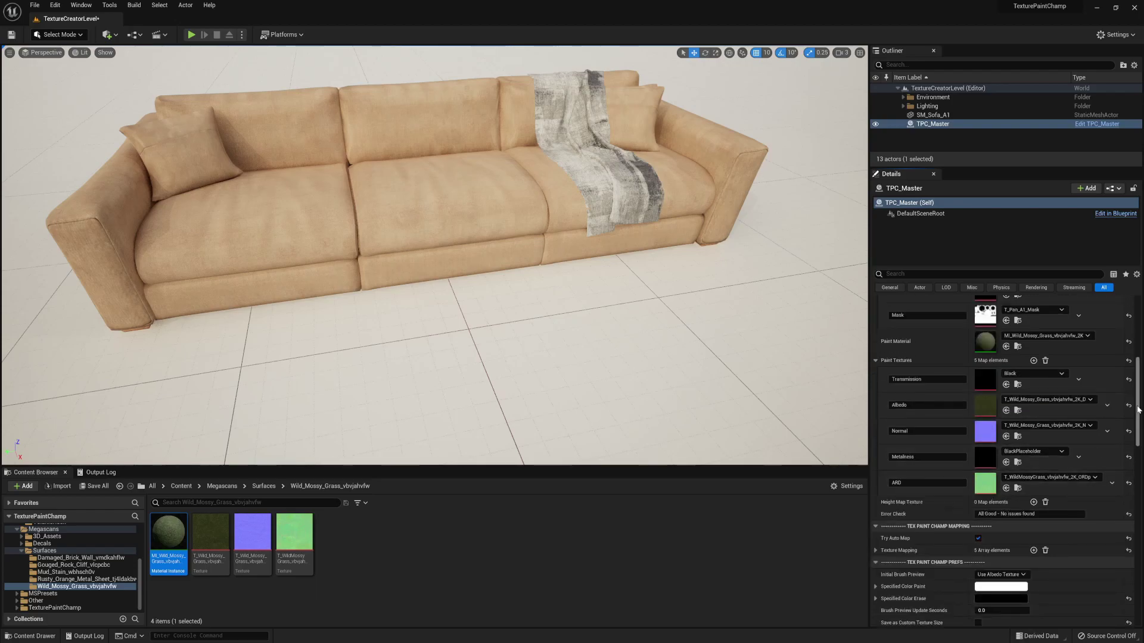
scroll(935, 481, "down", 3)
left_click(876, 441)
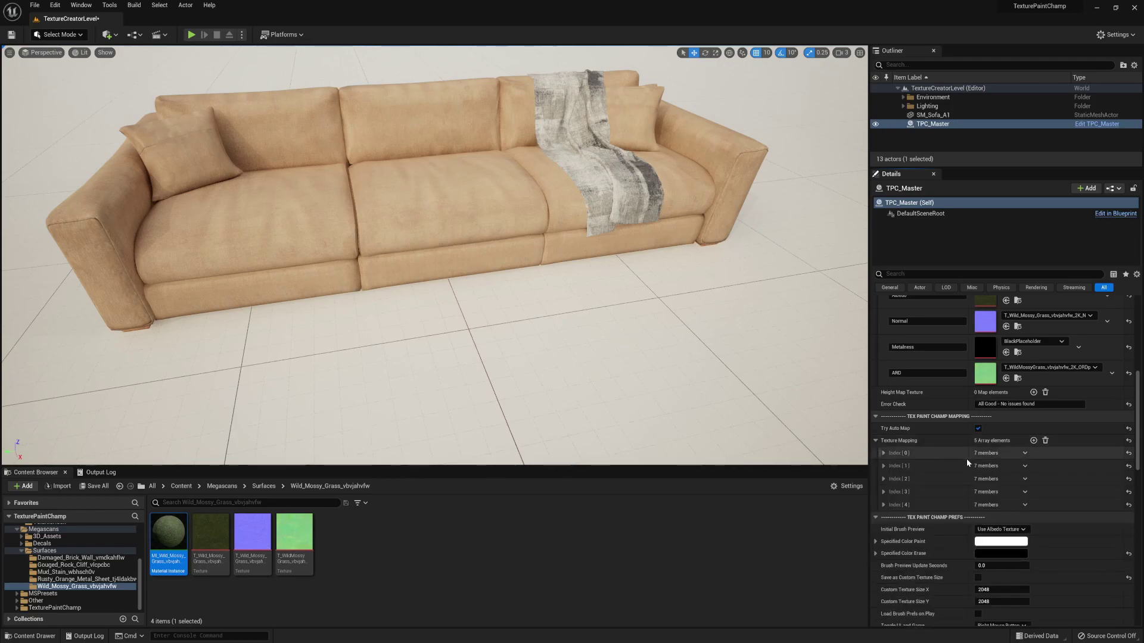
left_click(883, 465)
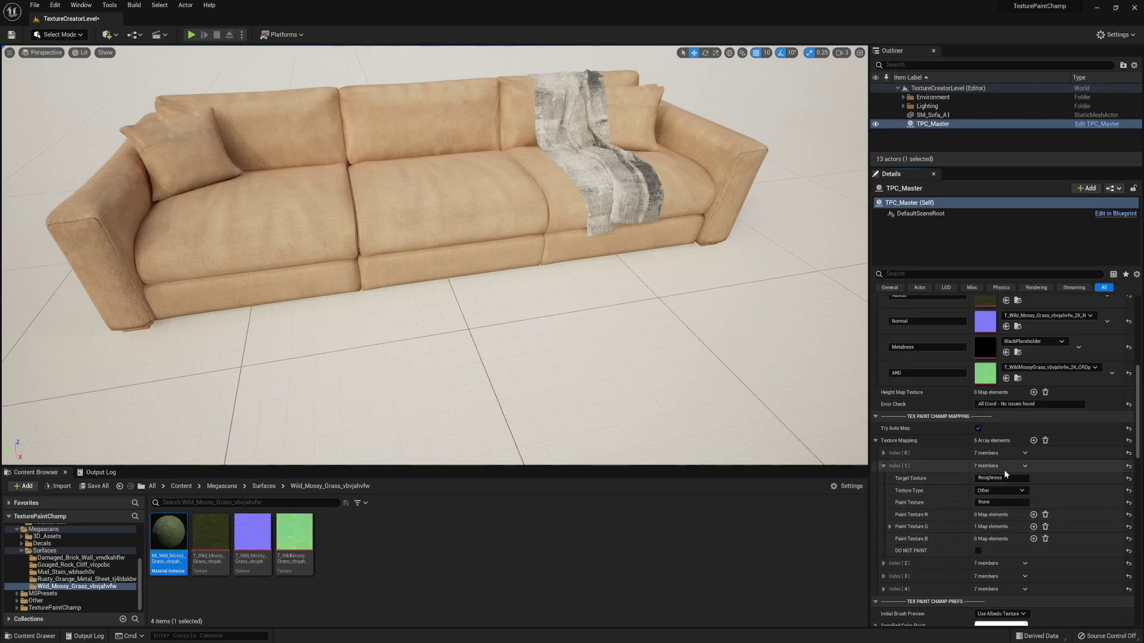
left_click(890, 526)
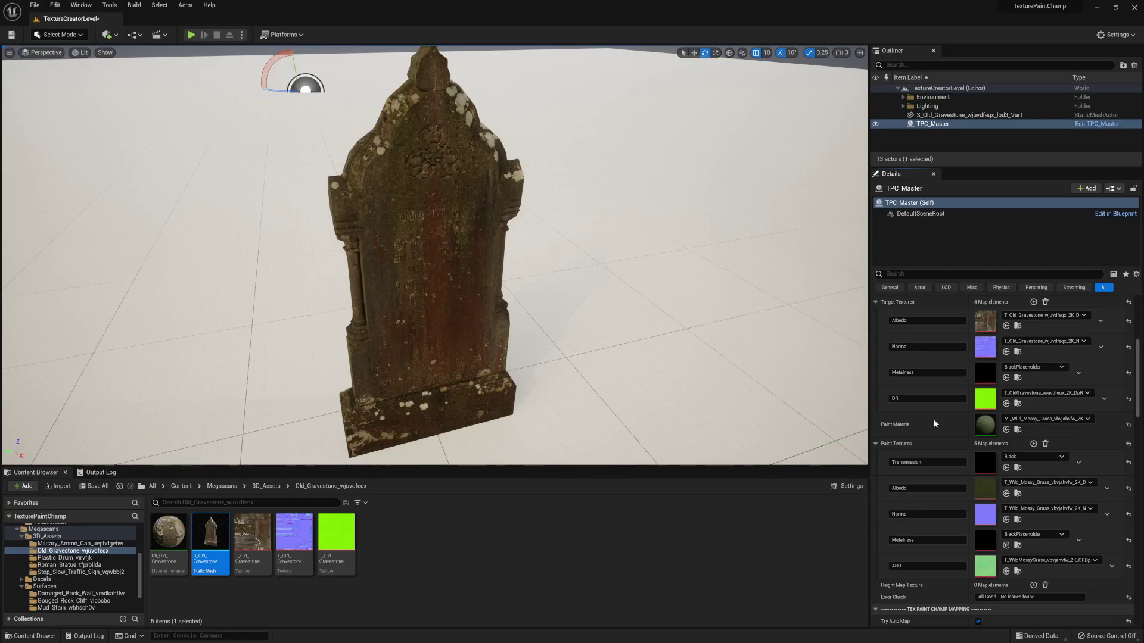
Compare the gravestone's packed DR target texture with the packed ARD paint texture and expand mapping Index 3
left_click_drag(1138, 388, 1134, 374)
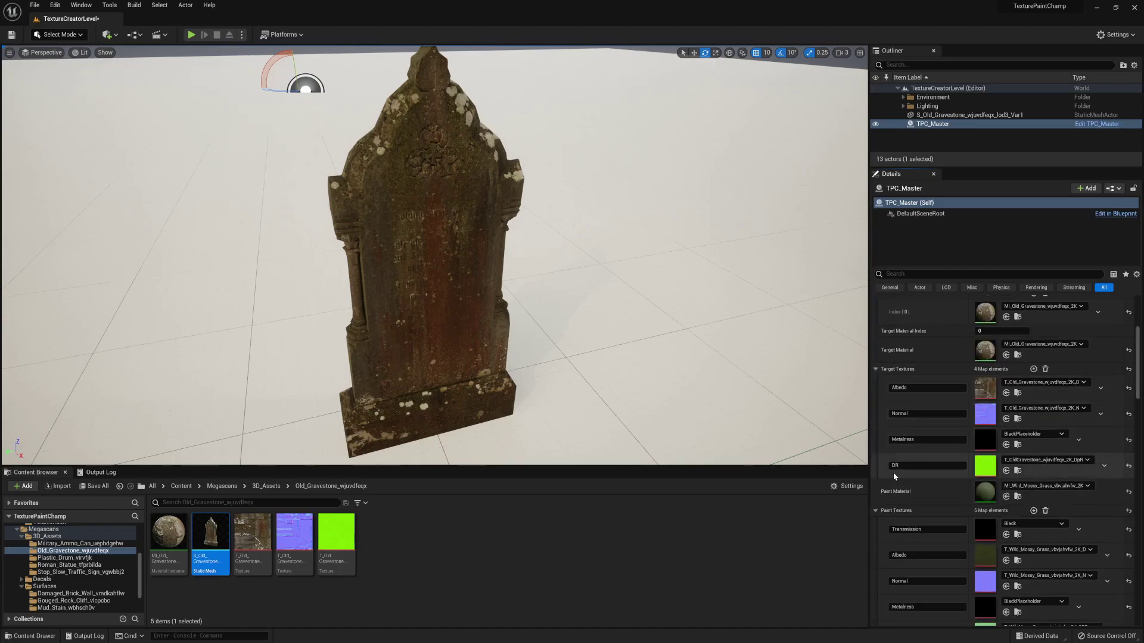
left_click_drag(1138, 360, 1136, 376)
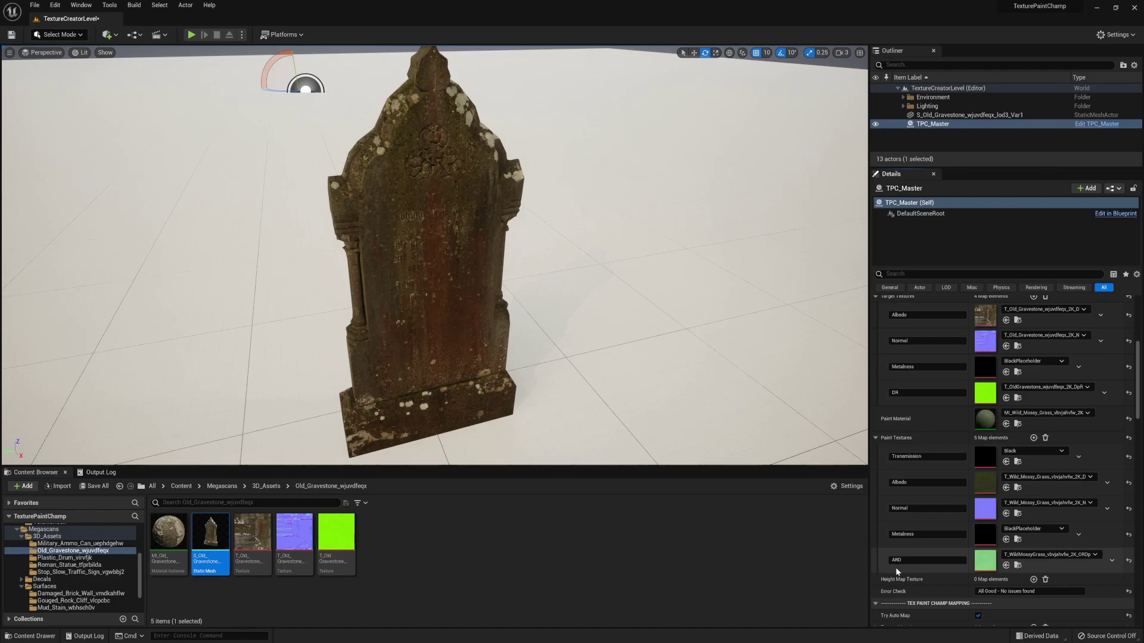
left_click_drag(1138, 402, 1137, 439)
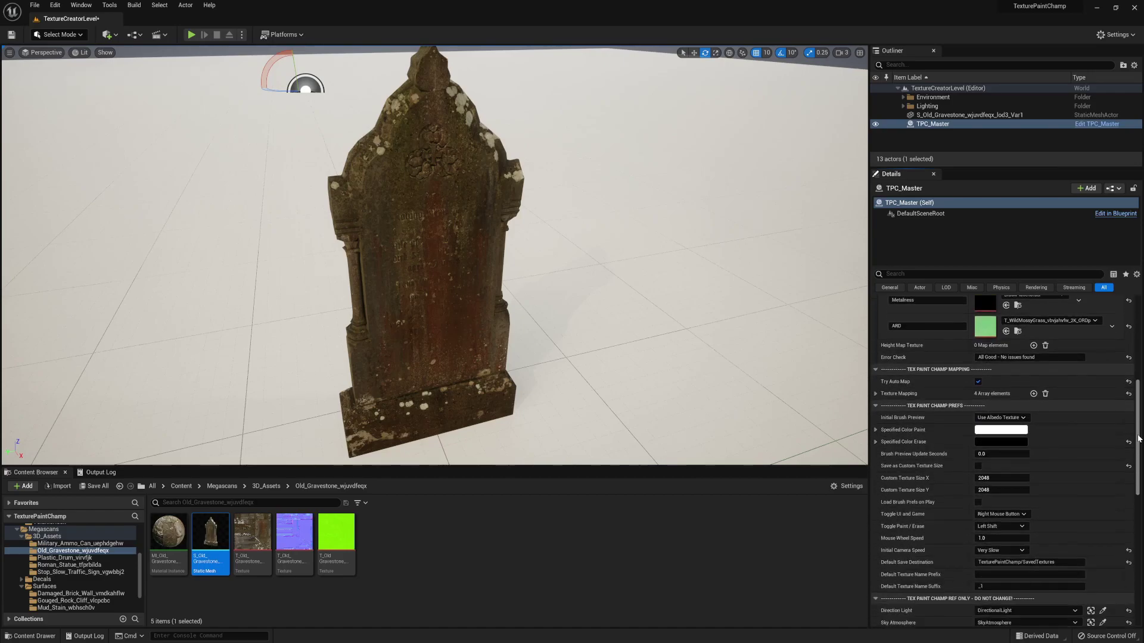
left_click(876, 393)
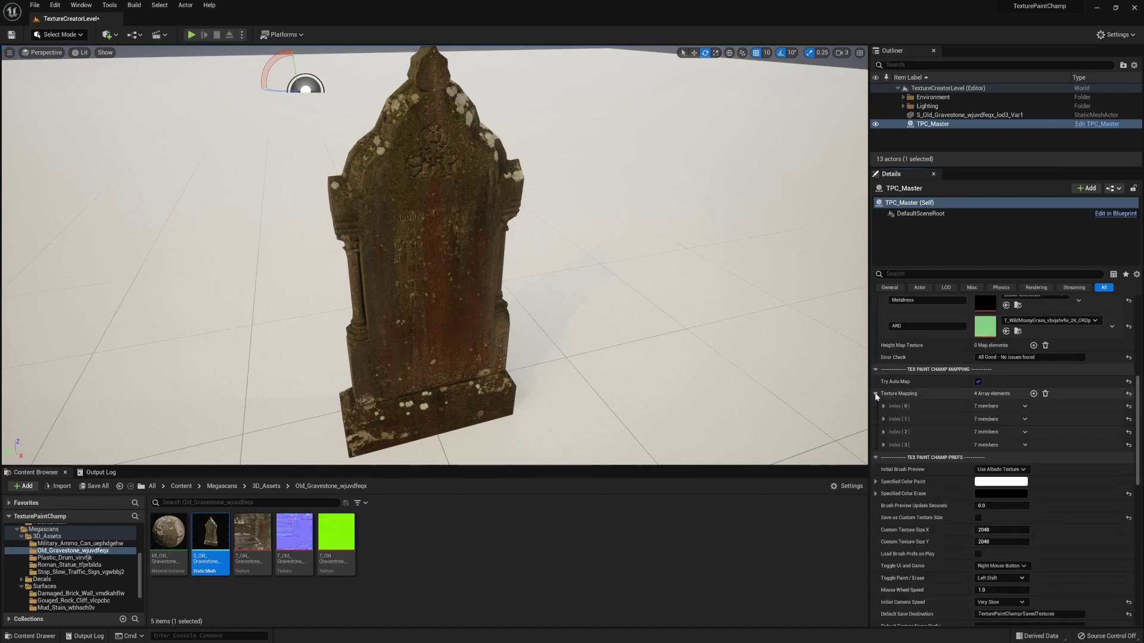
left_click(884, 444)
left_click(763, 566)
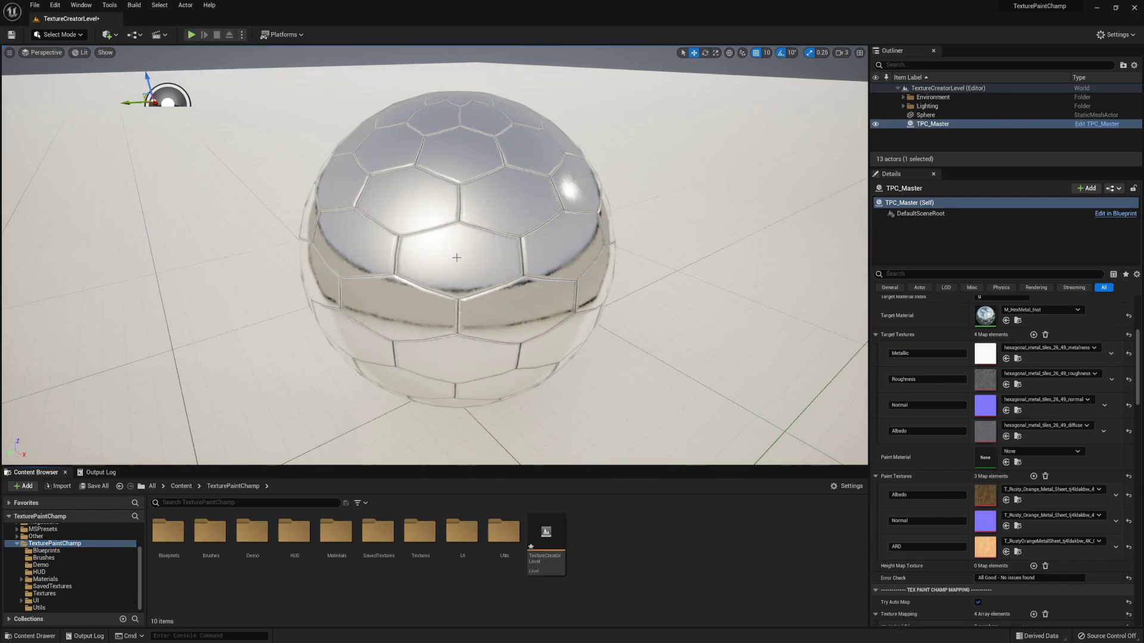
Play the level, enlarge the paint brush to size 32 and preview the rusty metal paint on the hexagonal metal sphere
left_click(191, 34)
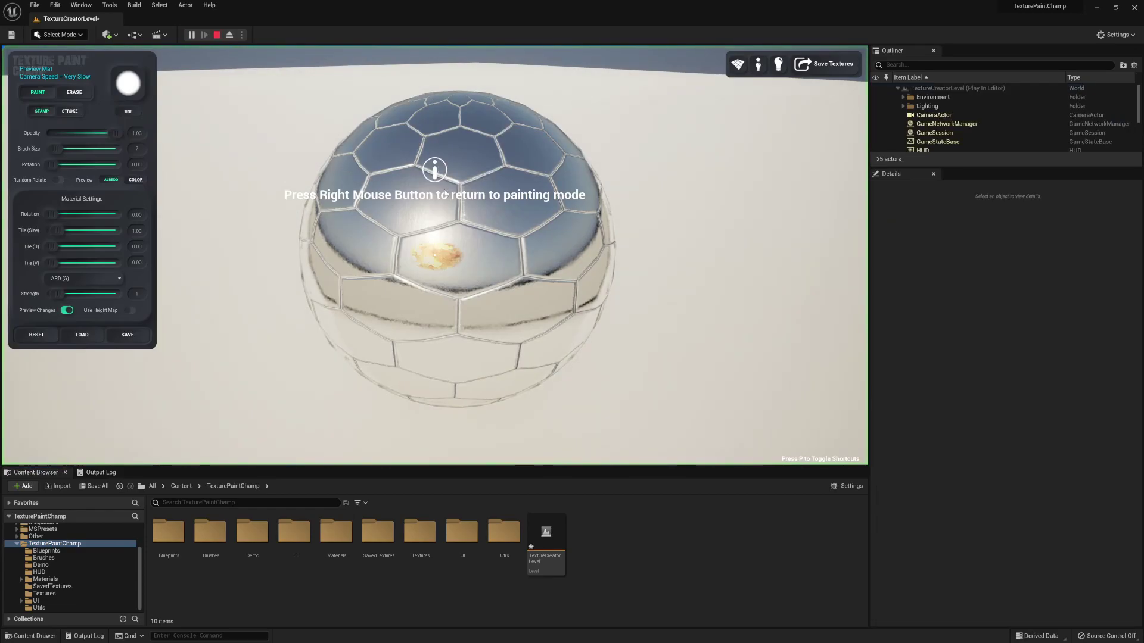
right_click(446, 193)
scroll(435, 254, "up", 5)
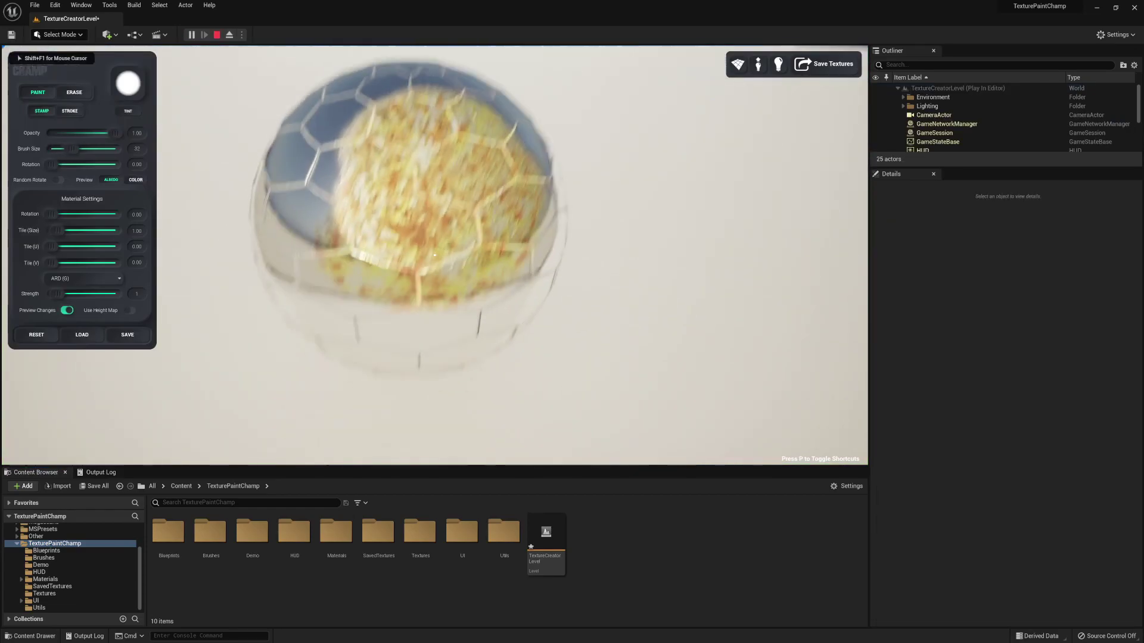
right_click(546, 263)
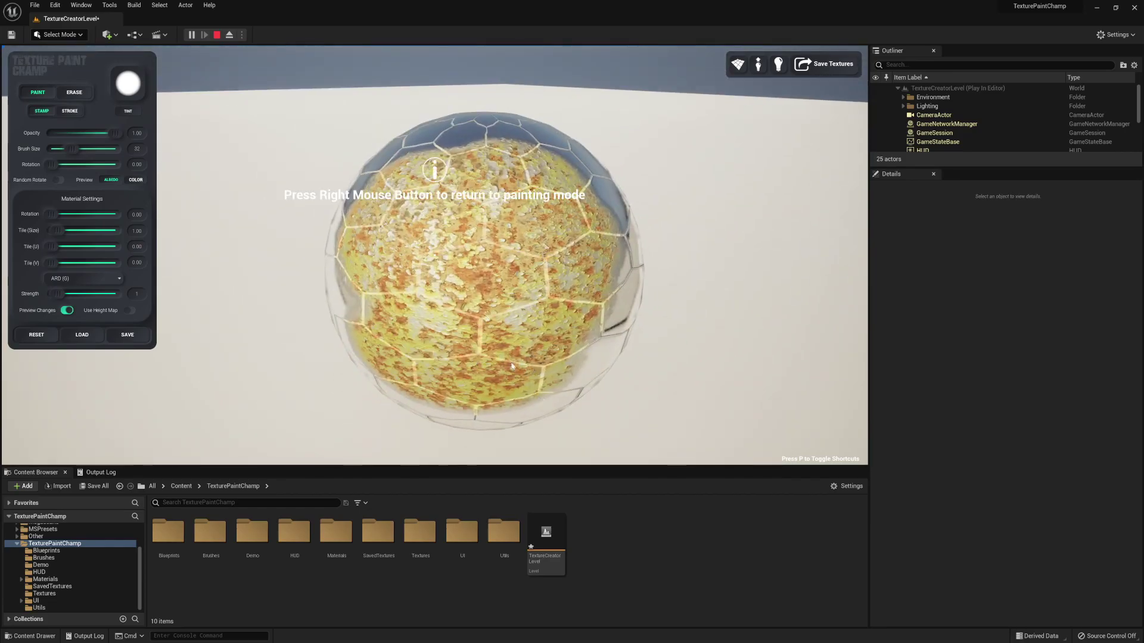
End the play session and add a paint texture named Metallic to TPC_Master, using SimpleWhite2048x2048 from the TexturePaintChamp Textures folder
left_click(217, 35)
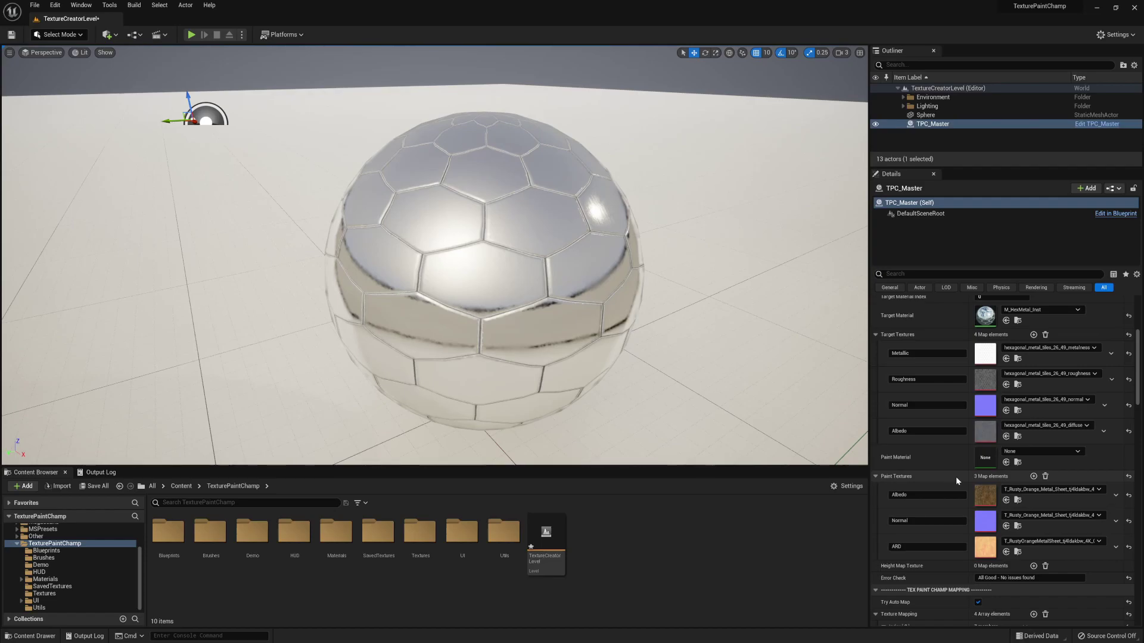
left_click(1033, 476)
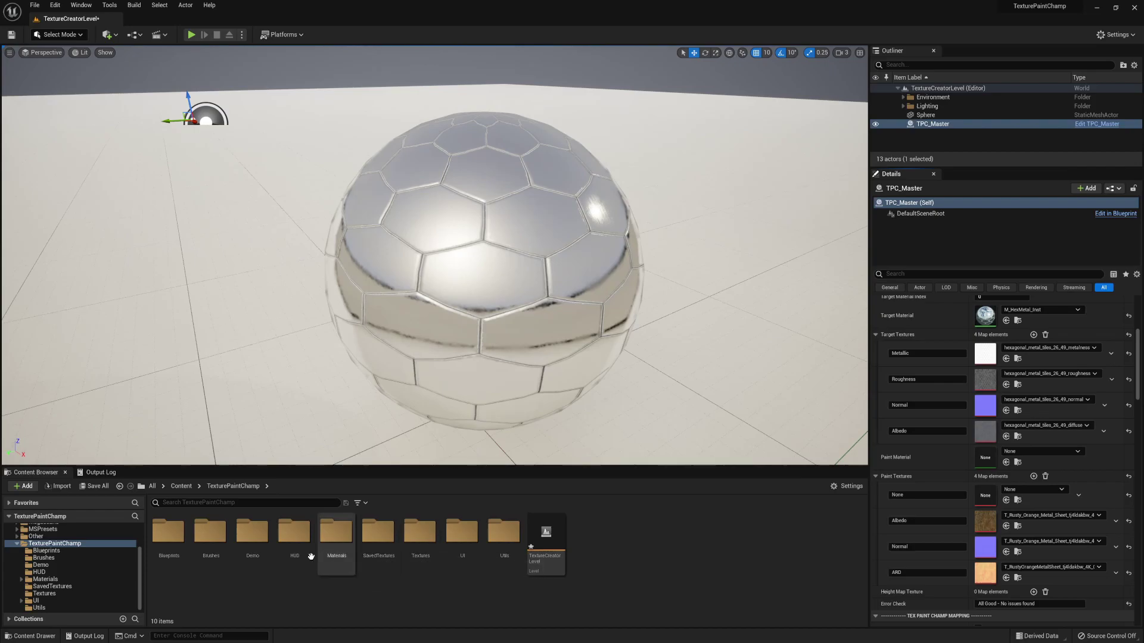
double_click(421, 529)
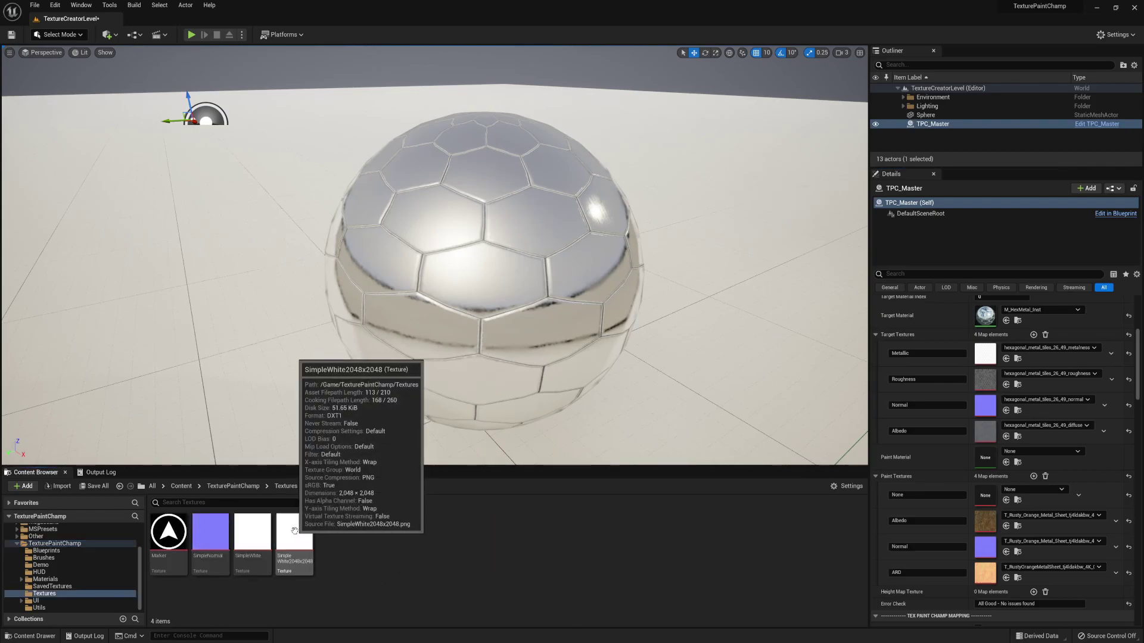
mouse_move(292, 532)
left_mouse_down()
mouse_move(785, 519)
mouse_move(974, 506)
mouse_move(984, 494)
left_mouse_up()
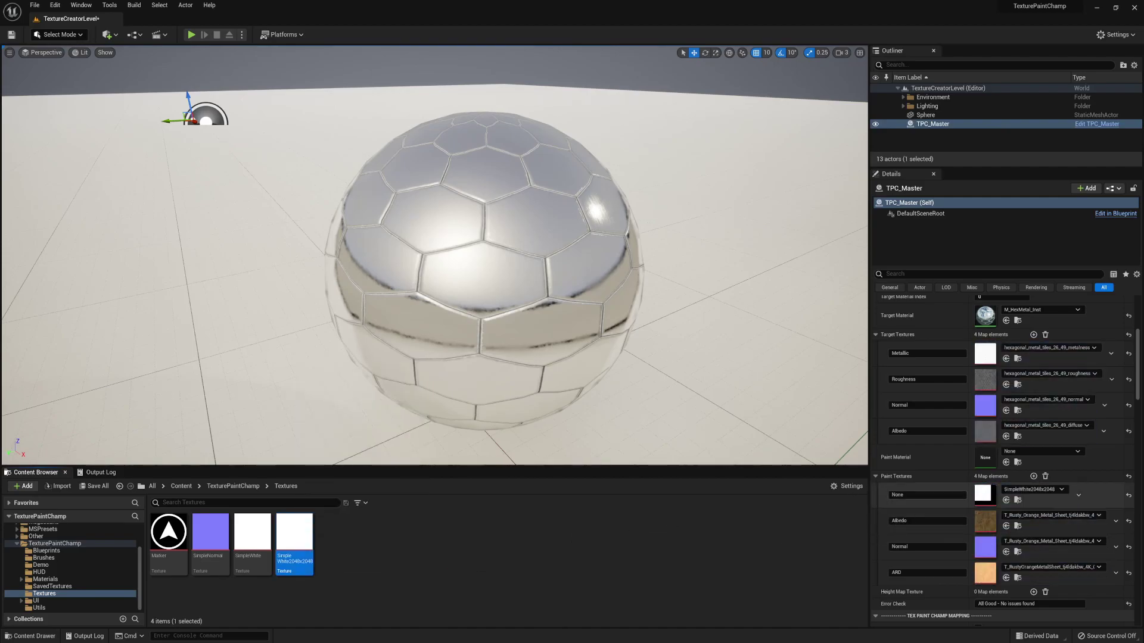
left_click(920, 495)
type("Metallic")
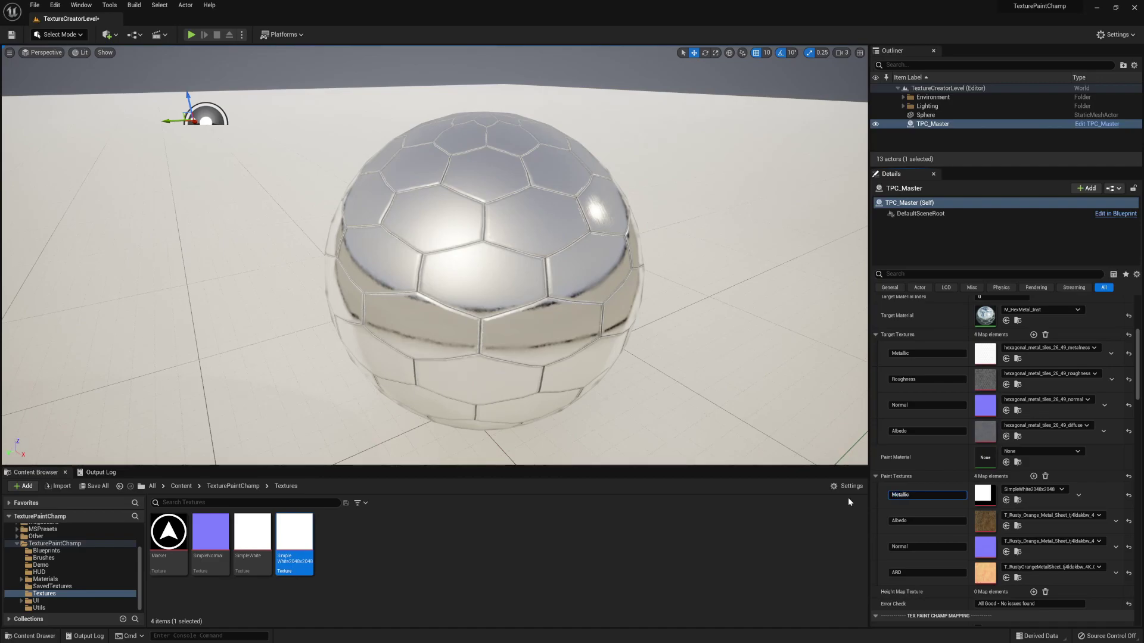
Check the Metallic entry in mapping Index 0 and preview the rusty metal paint on the hexagonal sphere in a short play session
left_click_drag(1140, 363, 1138, 409)
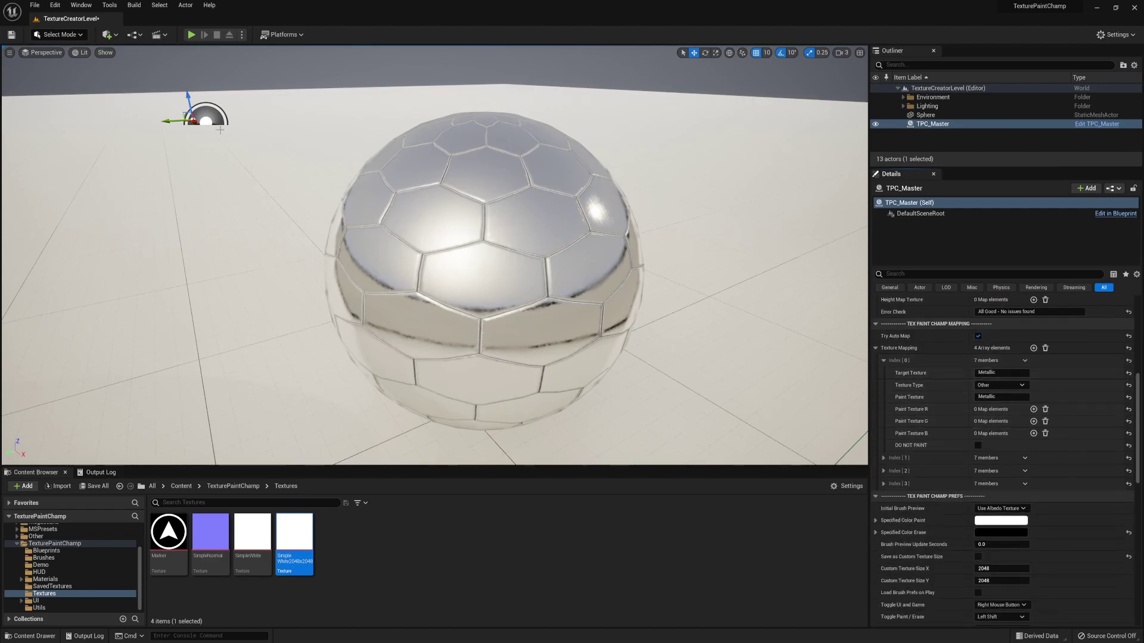
left_click(190, 35)
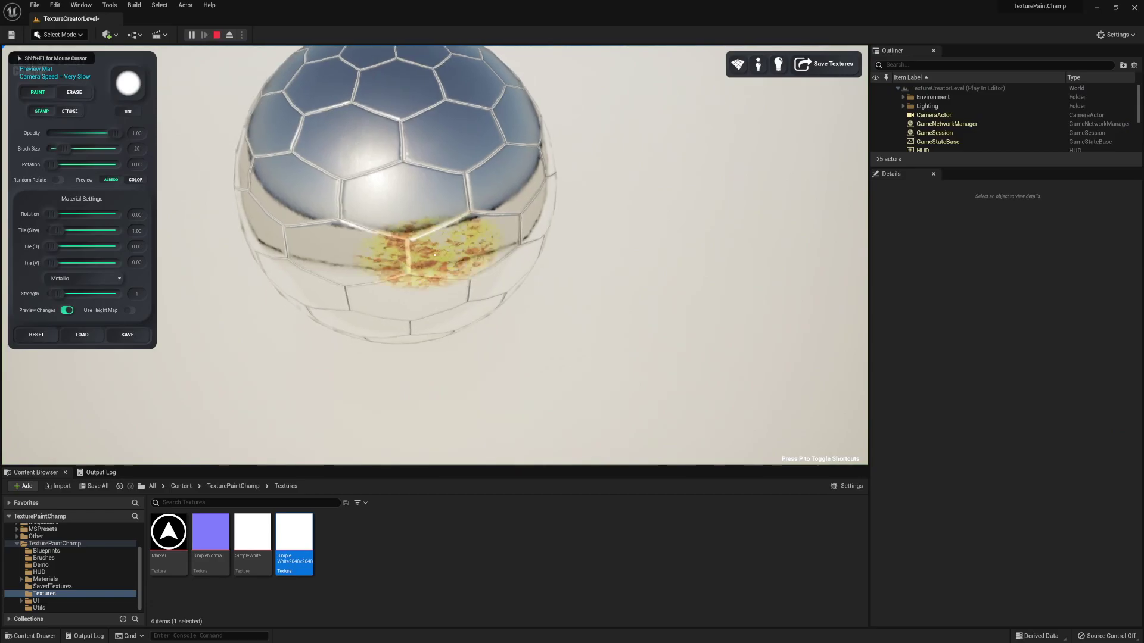
left_click_drag(435, 255, 434, 255)
right_click_drag(435, 255, 435, 255)
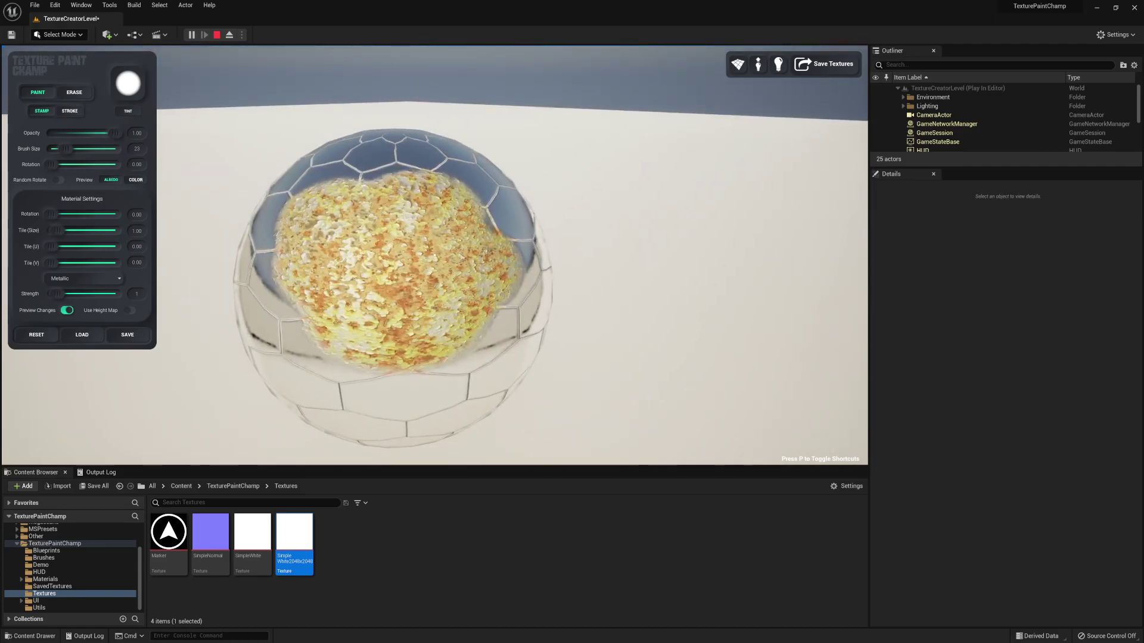
left_click(216, 35)
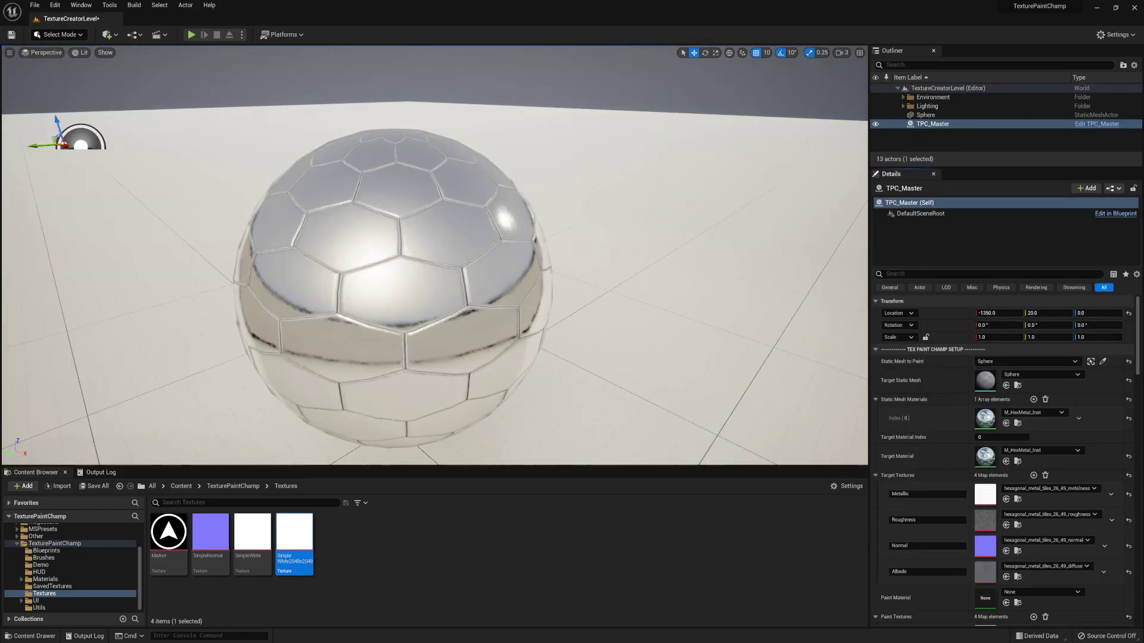